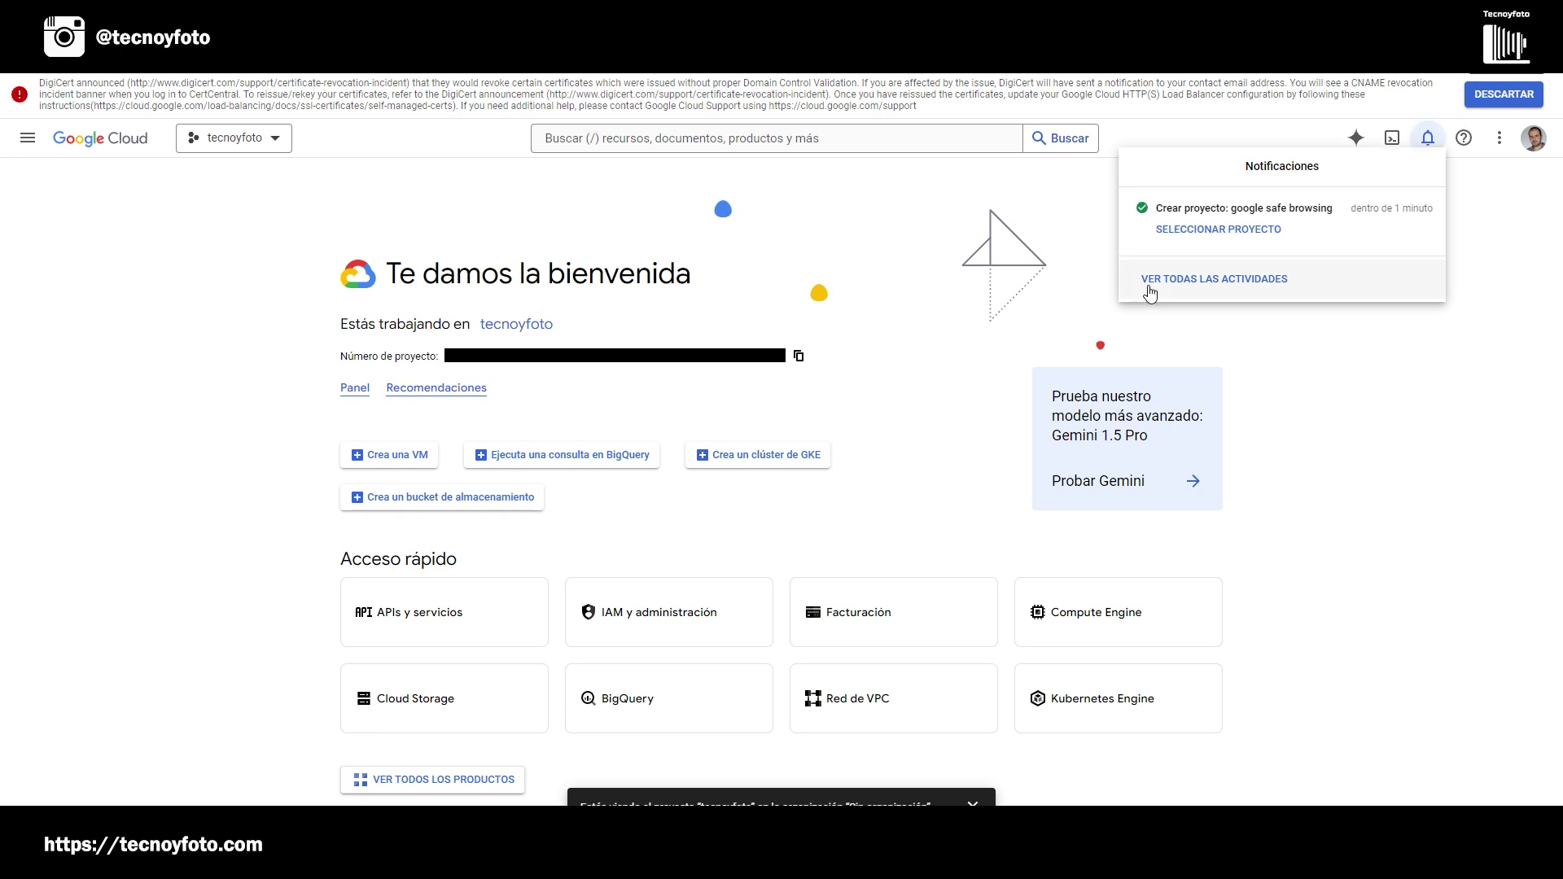
- Switch to the google safe browsing project and open its API library
click(1196, 232)
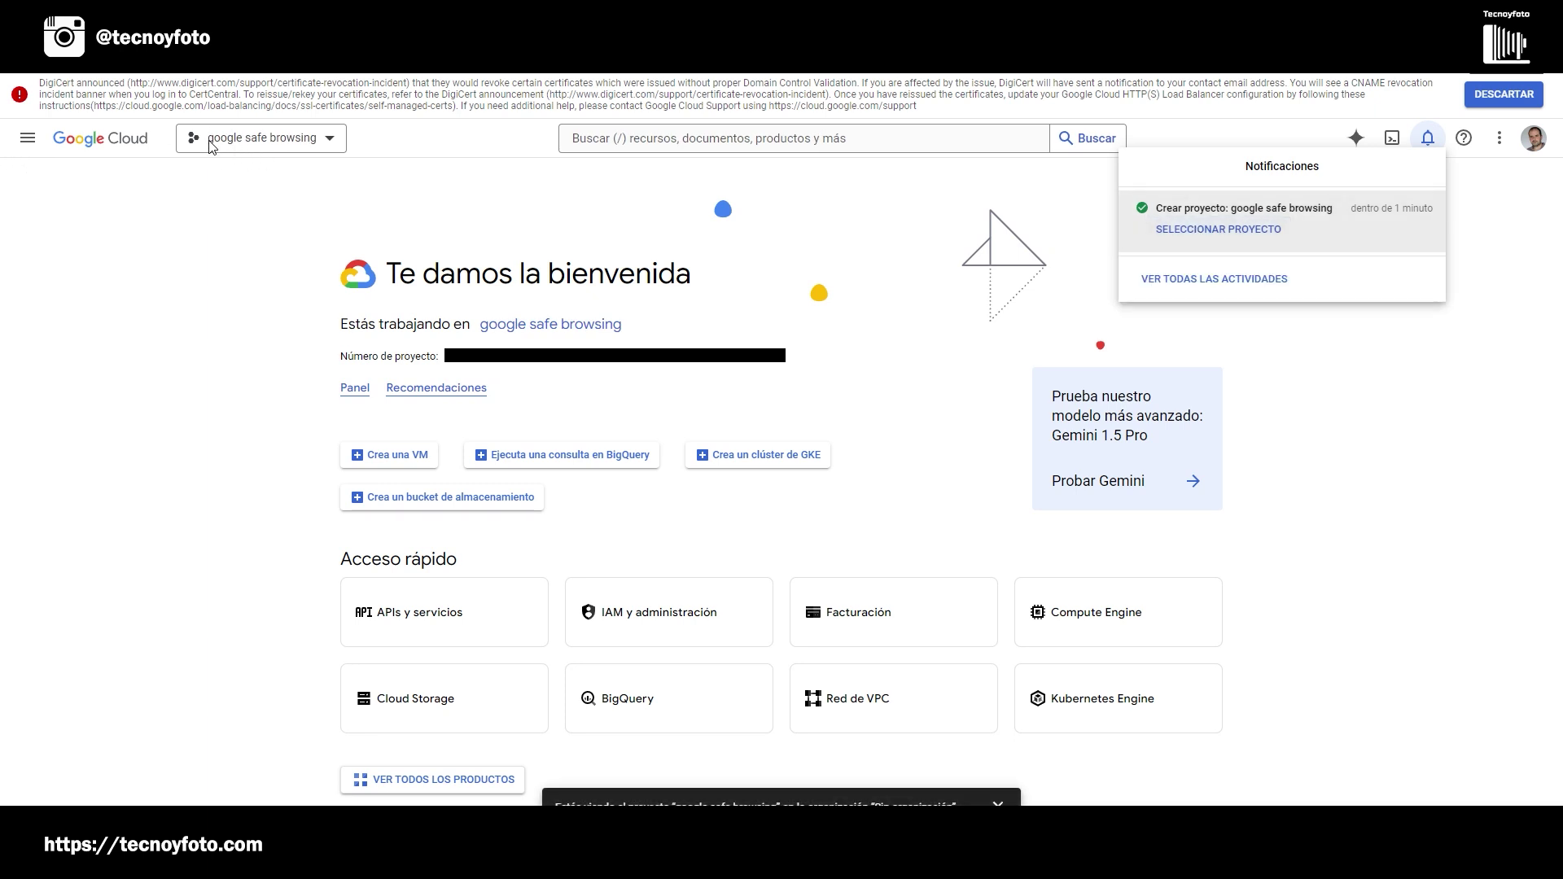
click(30, 142)
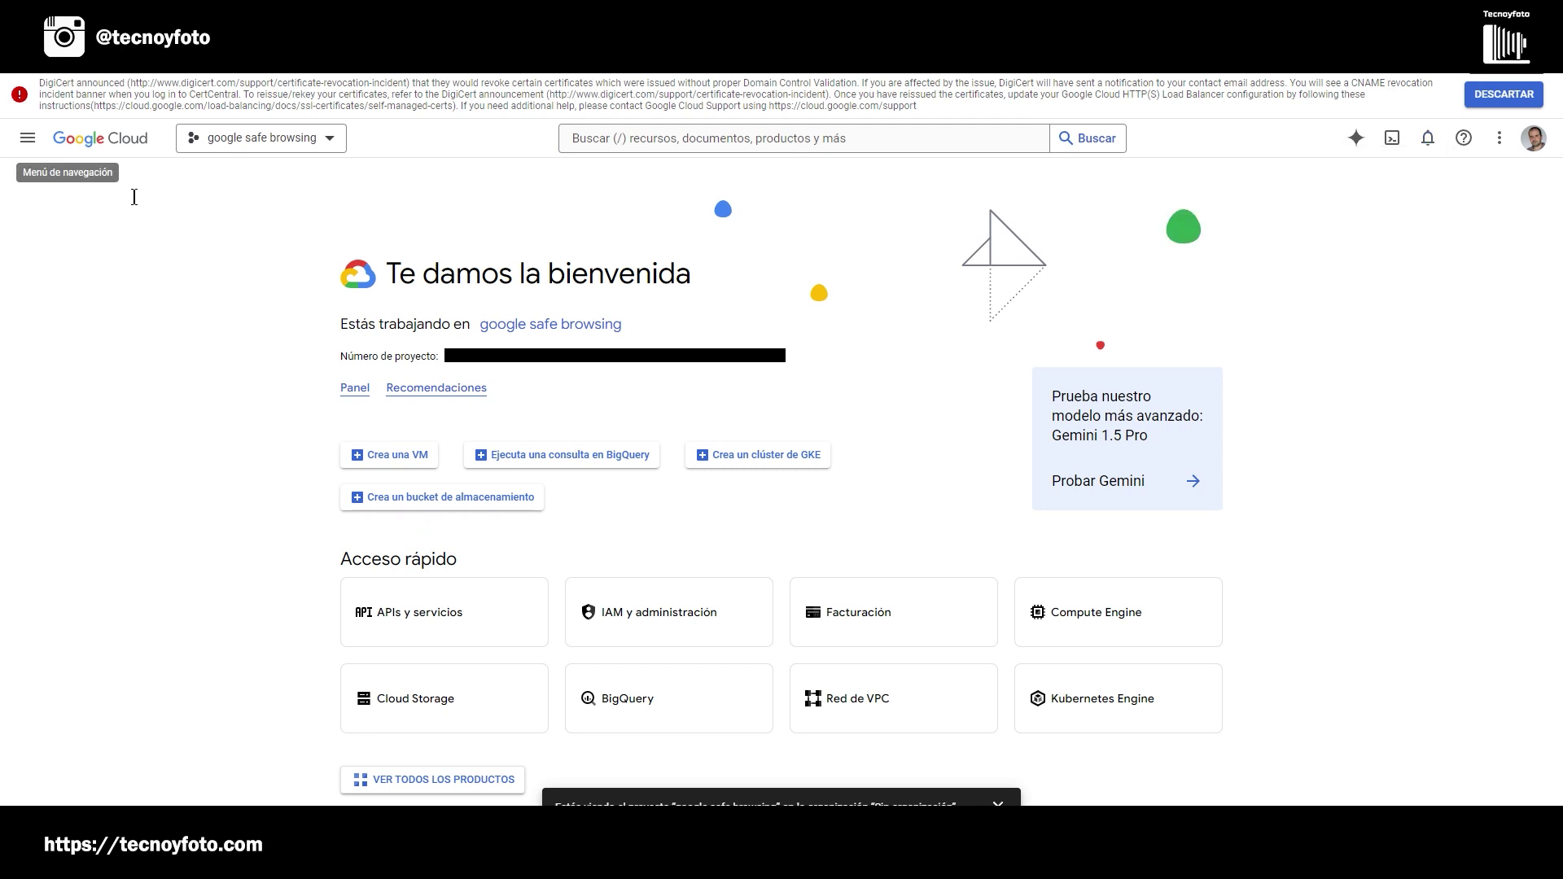
click(418, 620)
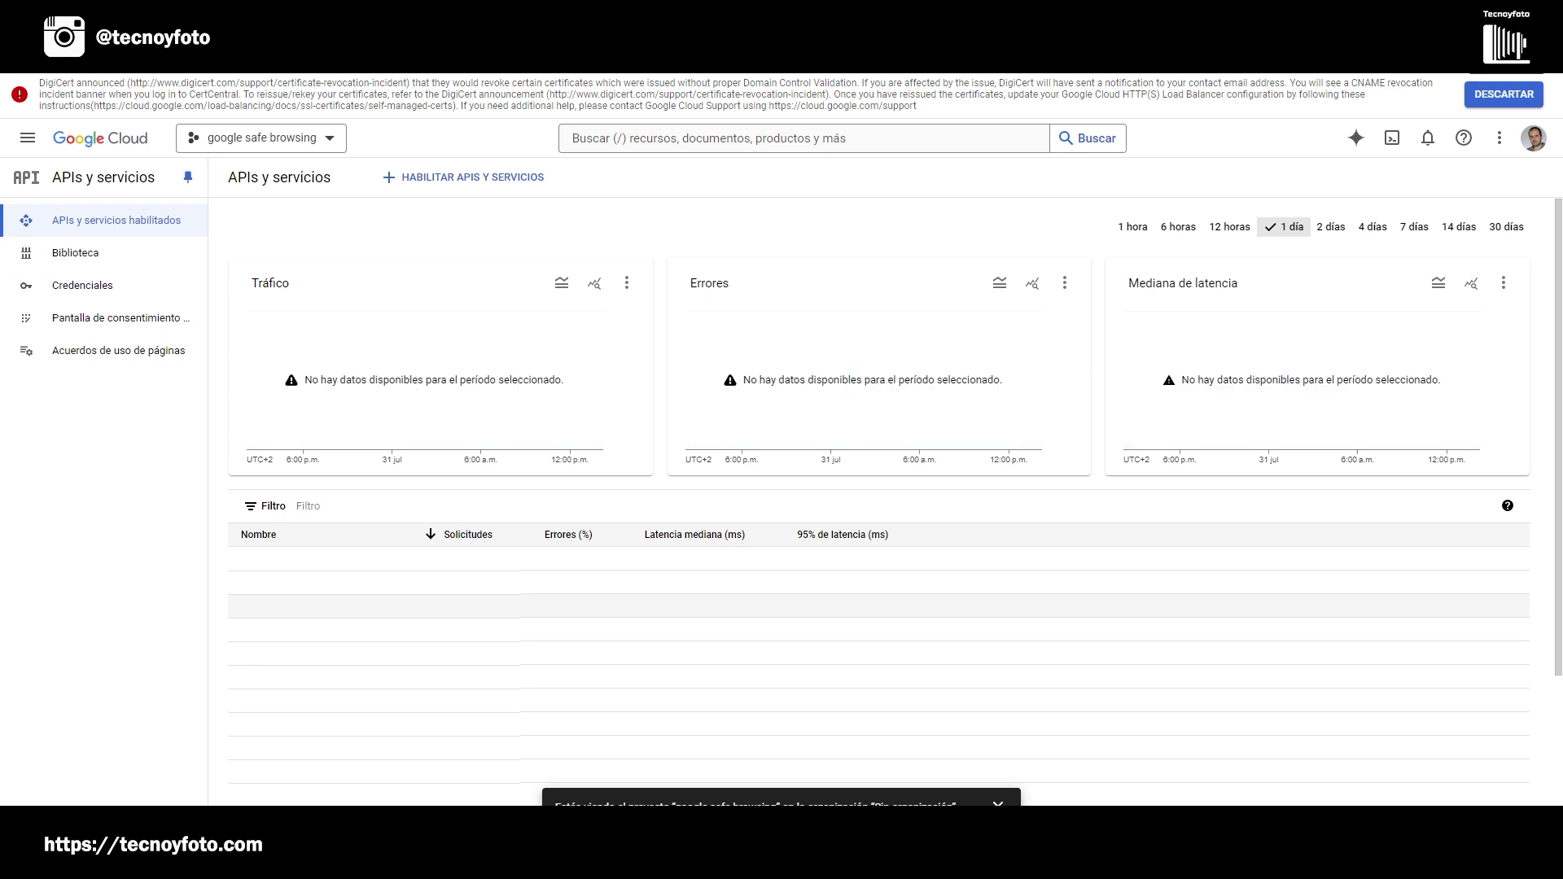
click(78, 254)
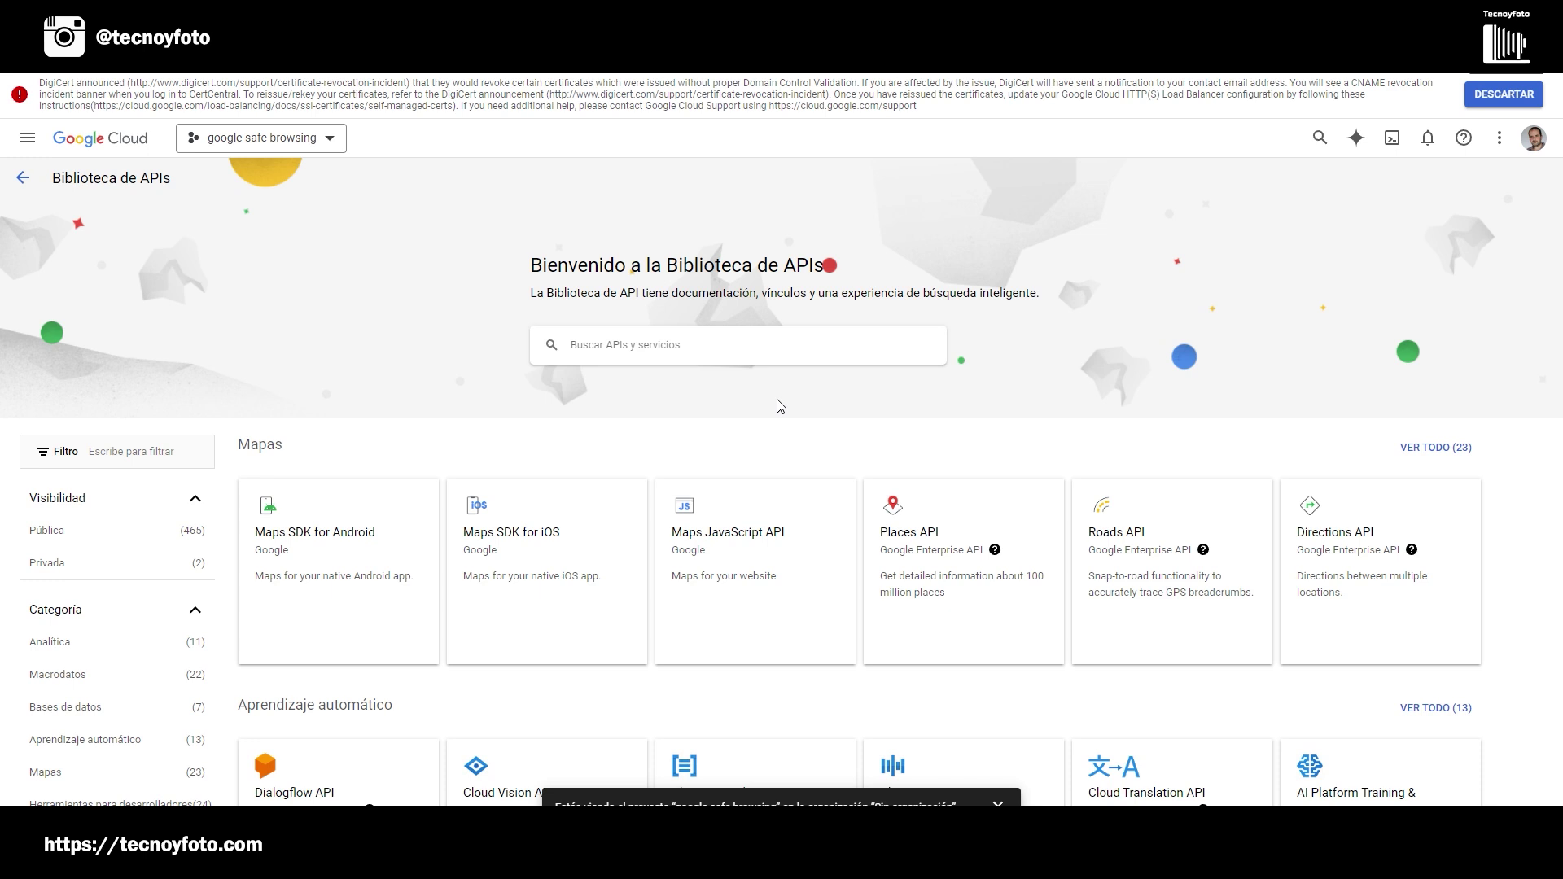
- Search the API library for the safe browsing api and enable the non-legacy Safe Browsing API
text(safe)
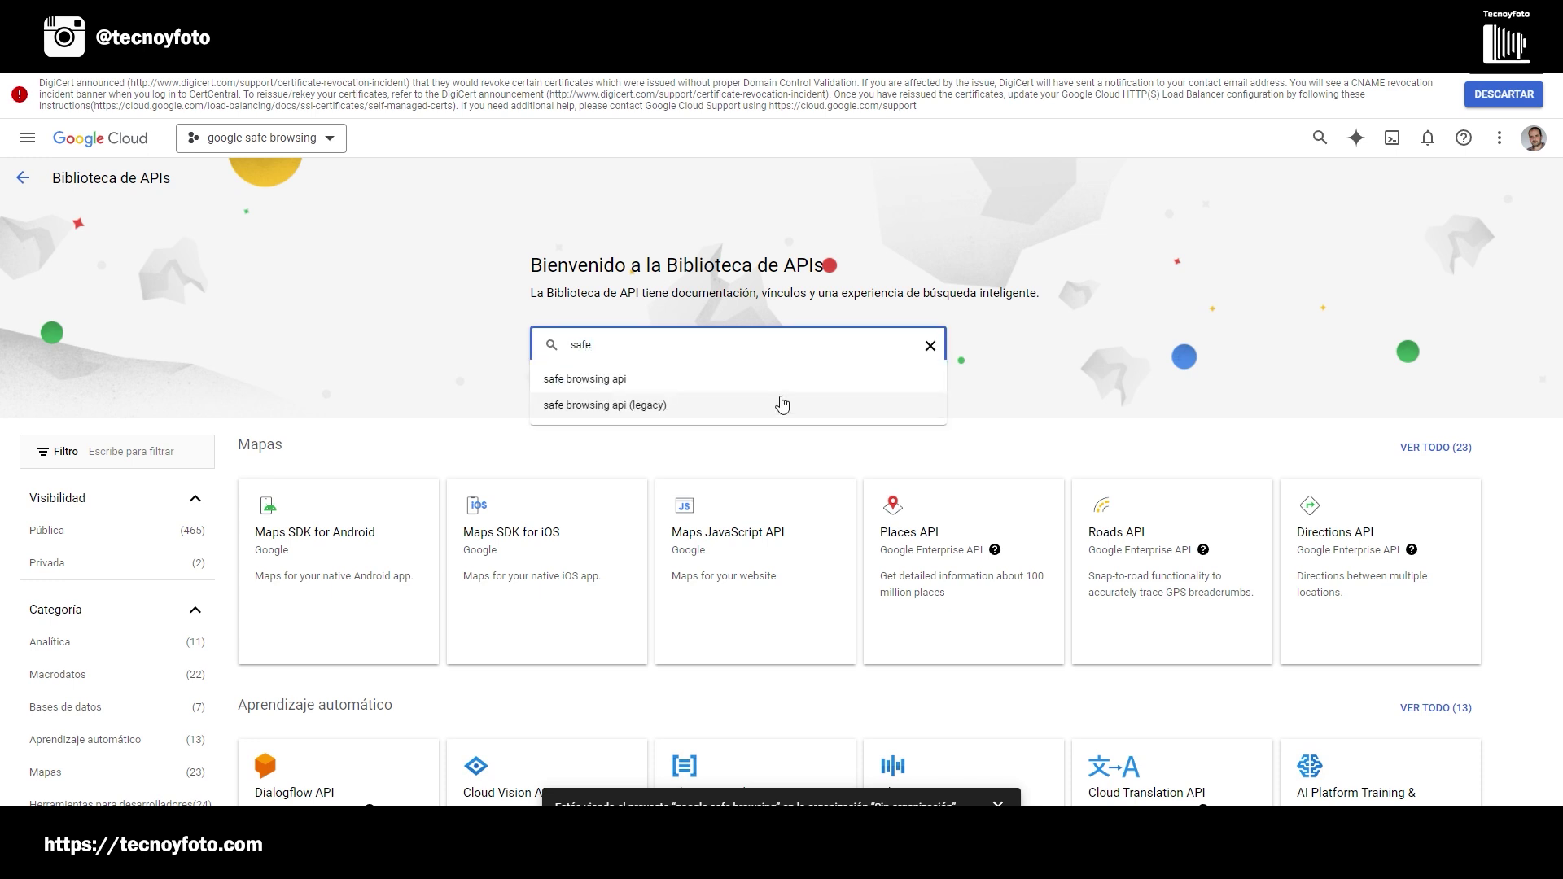
click(576, 381)
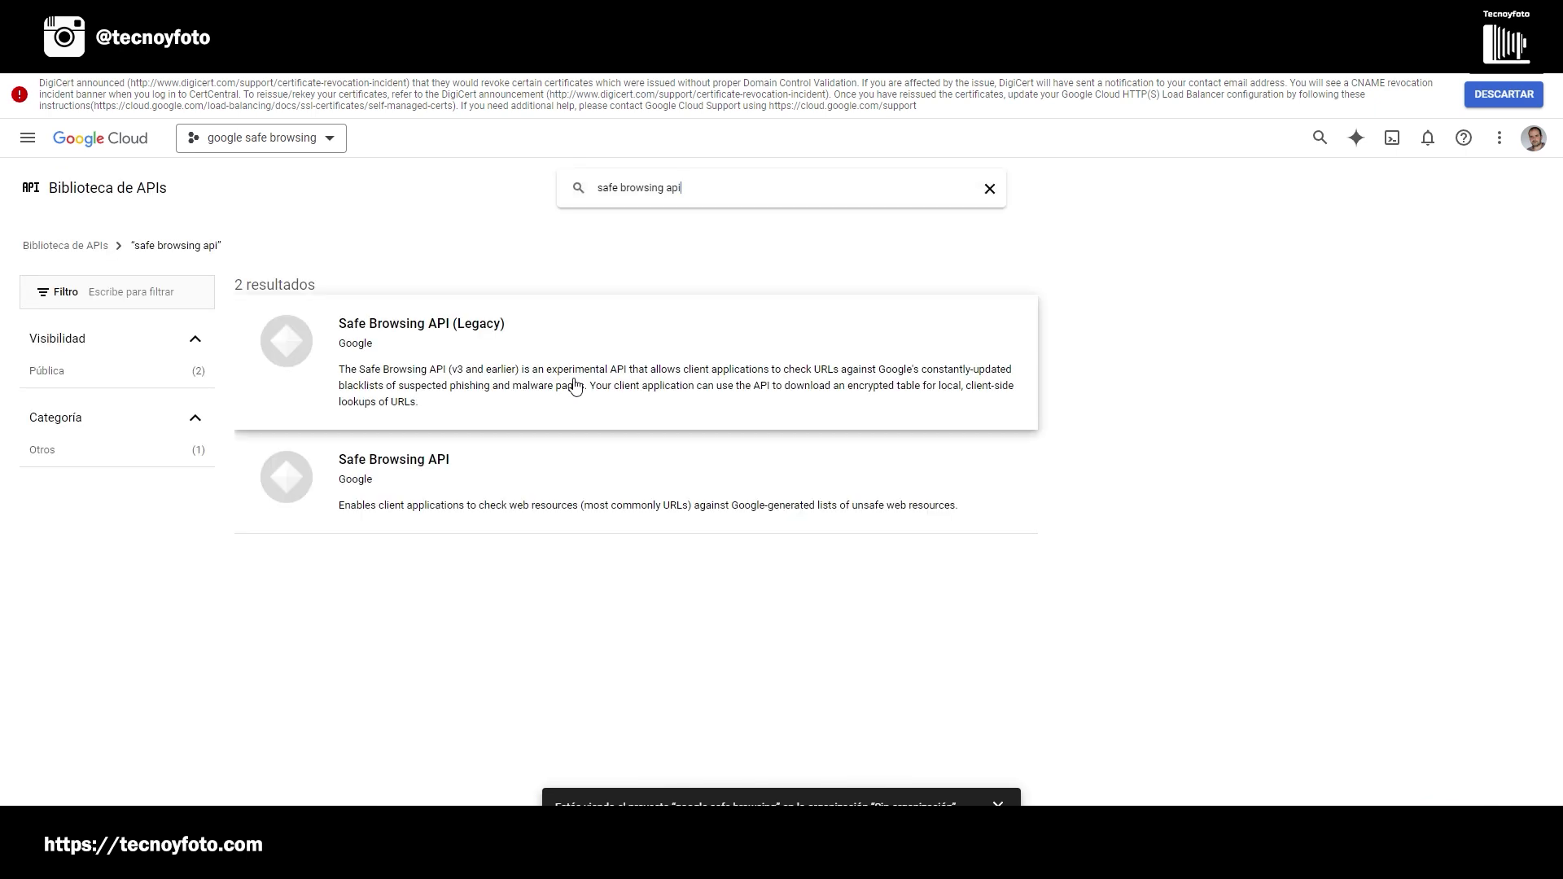
click(371, 464)
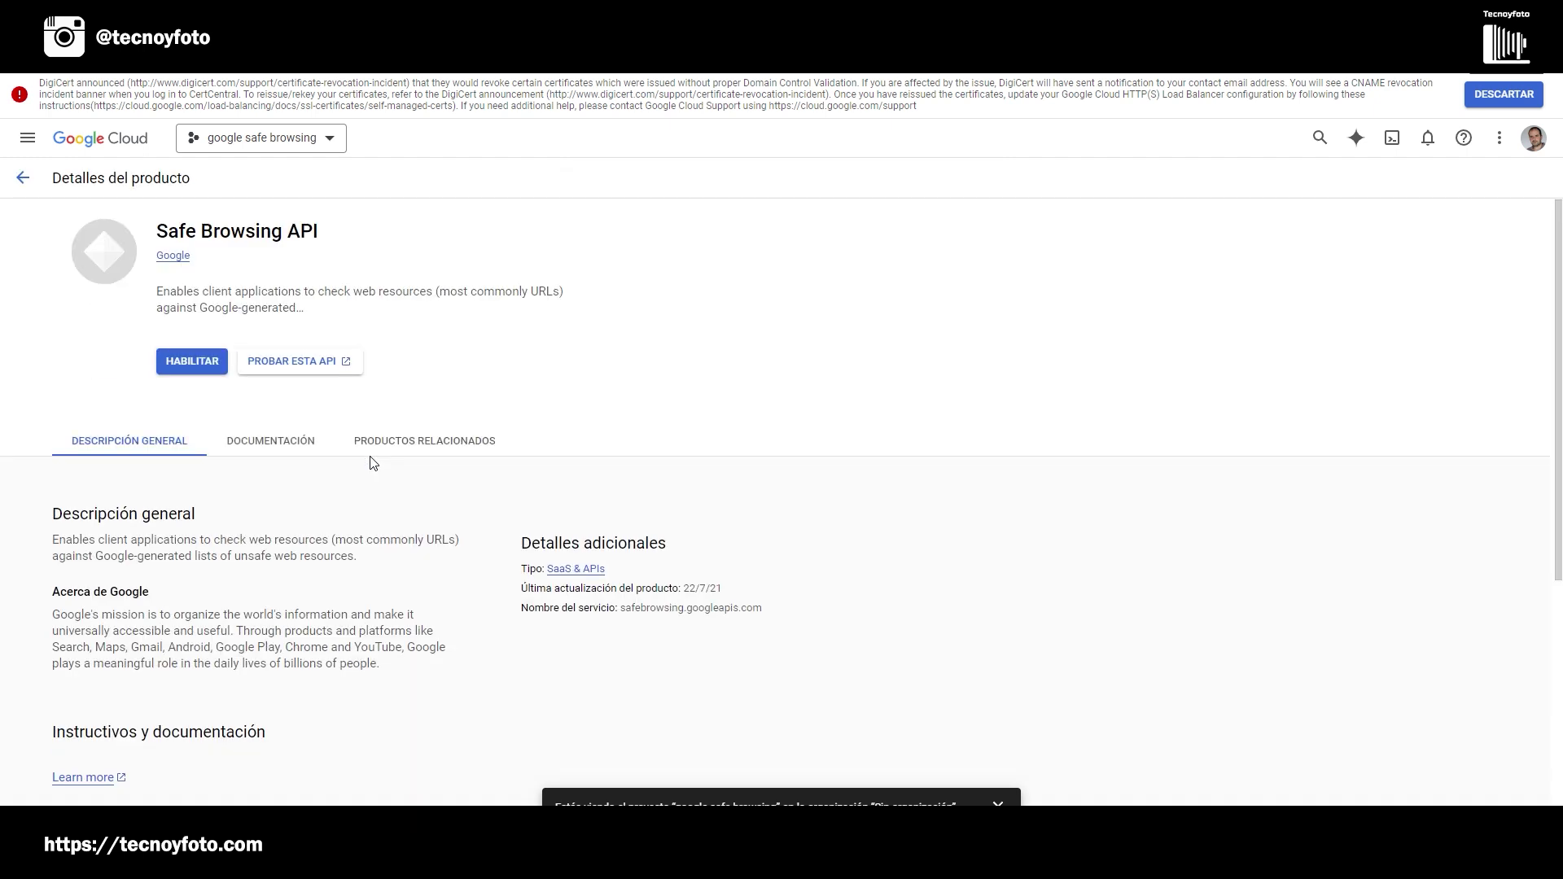
click(194, 362)
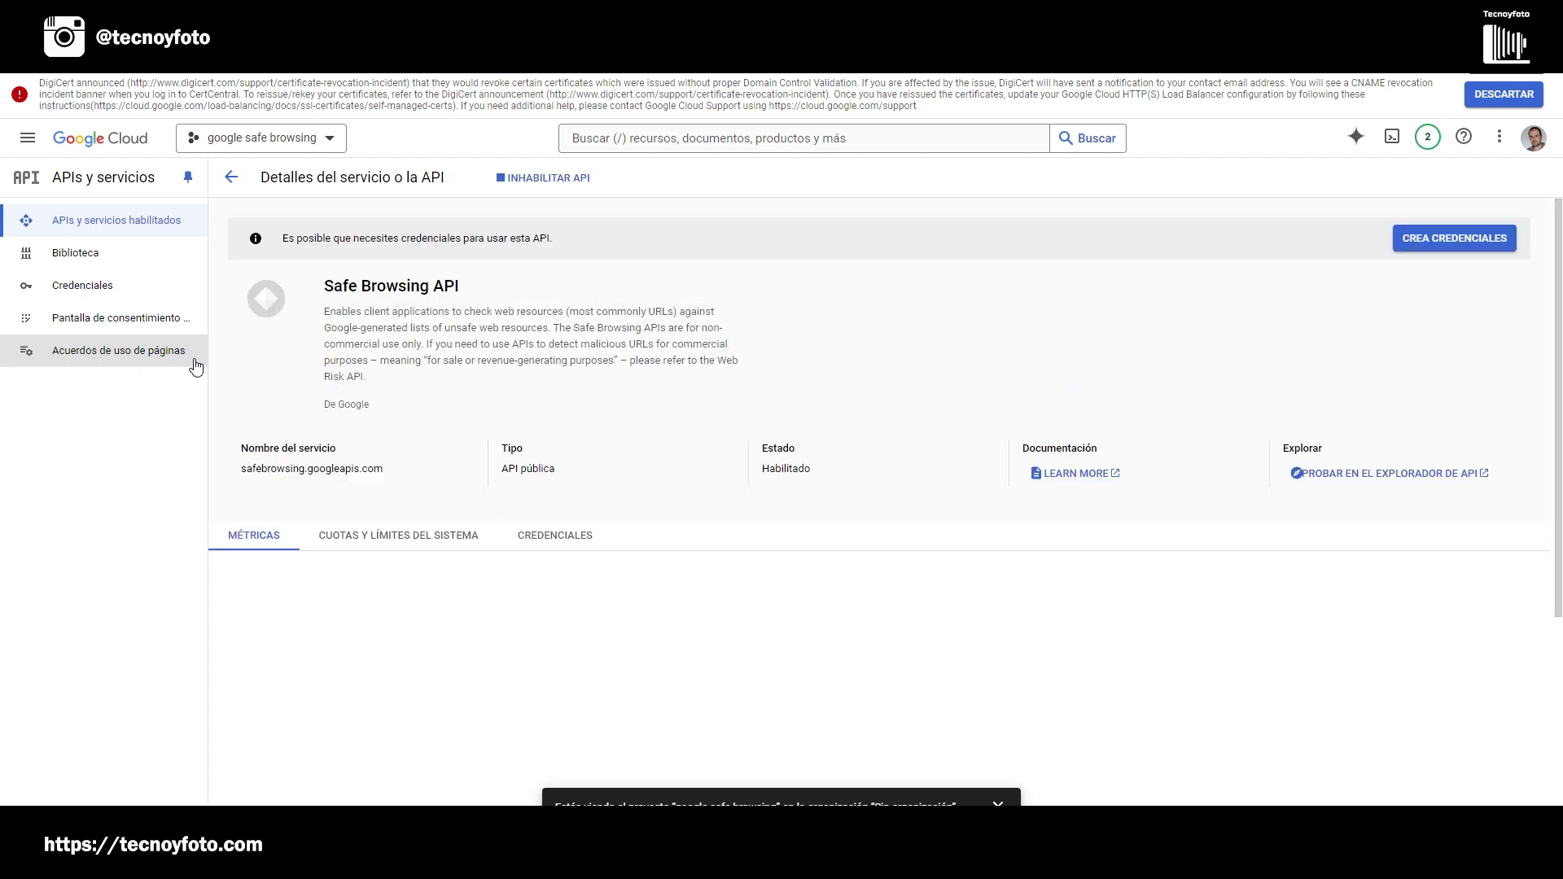
- Create an API key credential for the project and copy the key
click(91, 291)
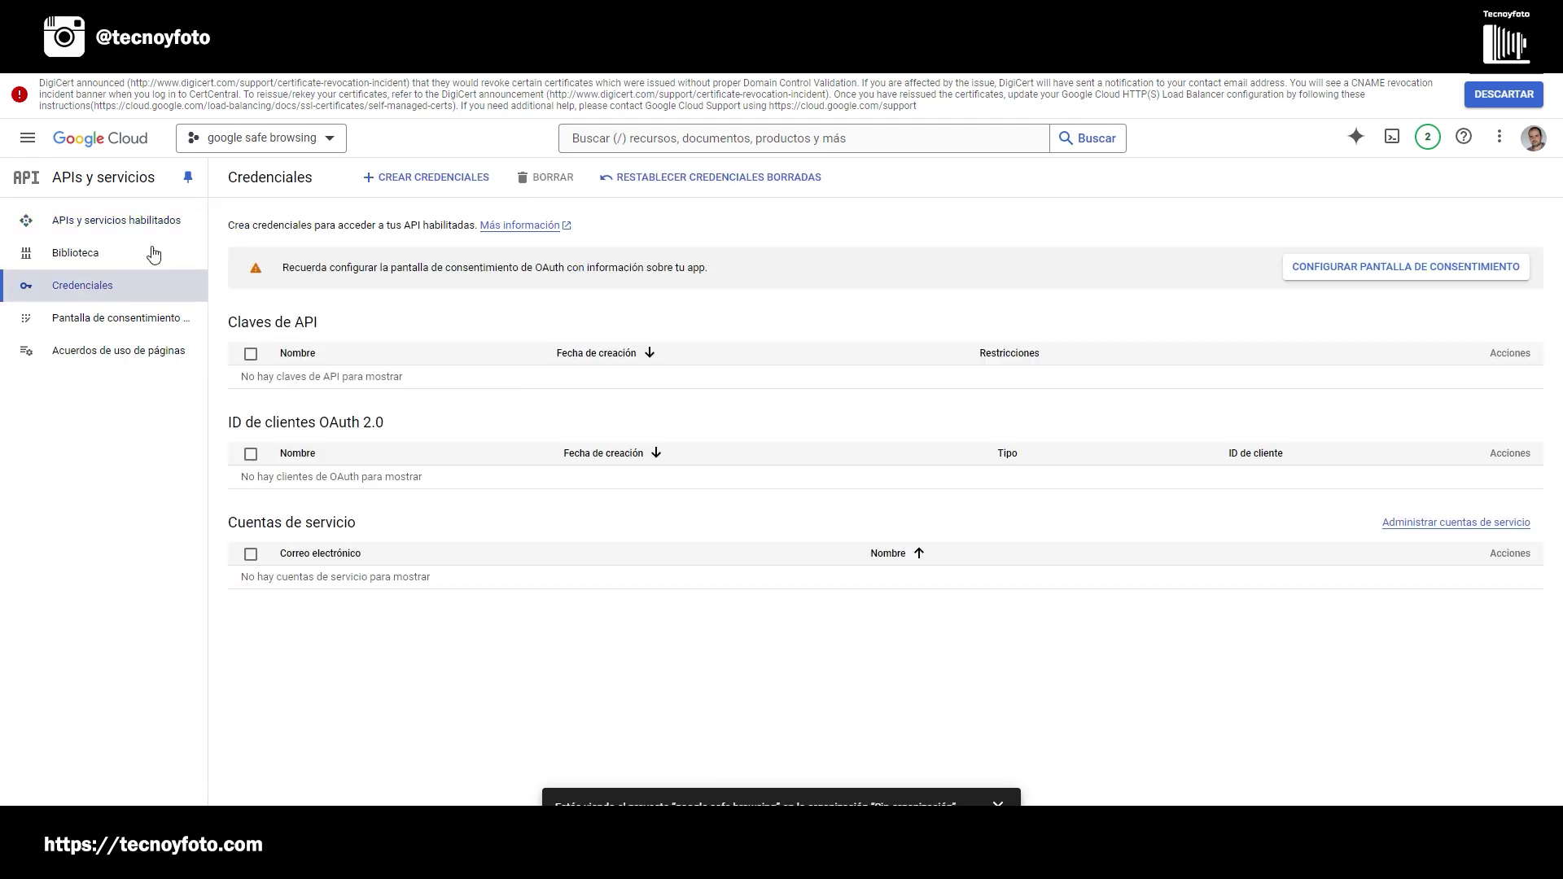
click(418, 181)
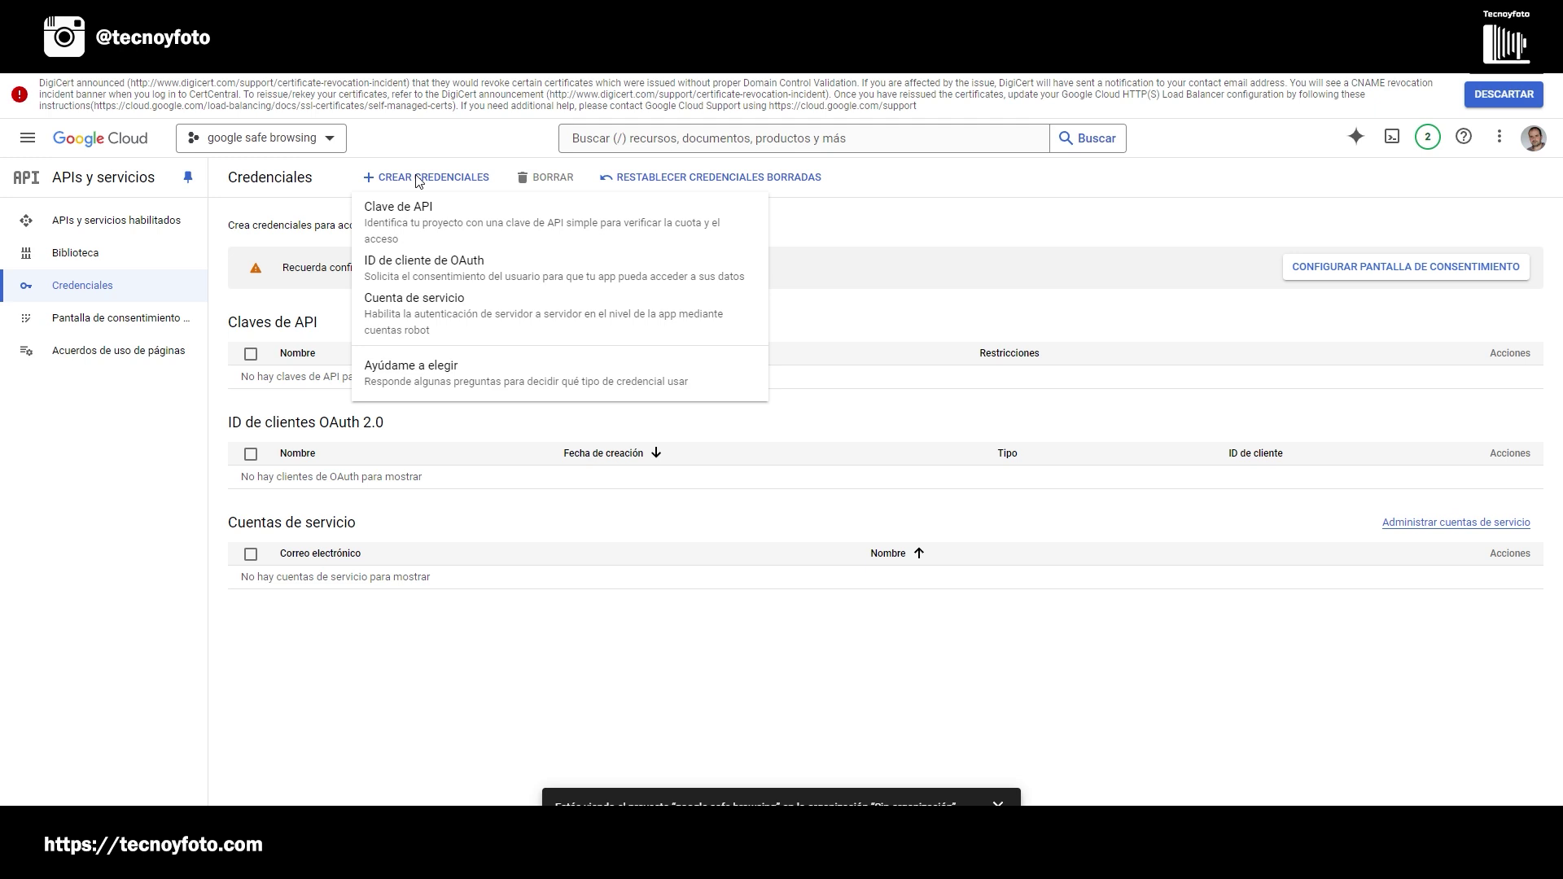
click(405, 215)
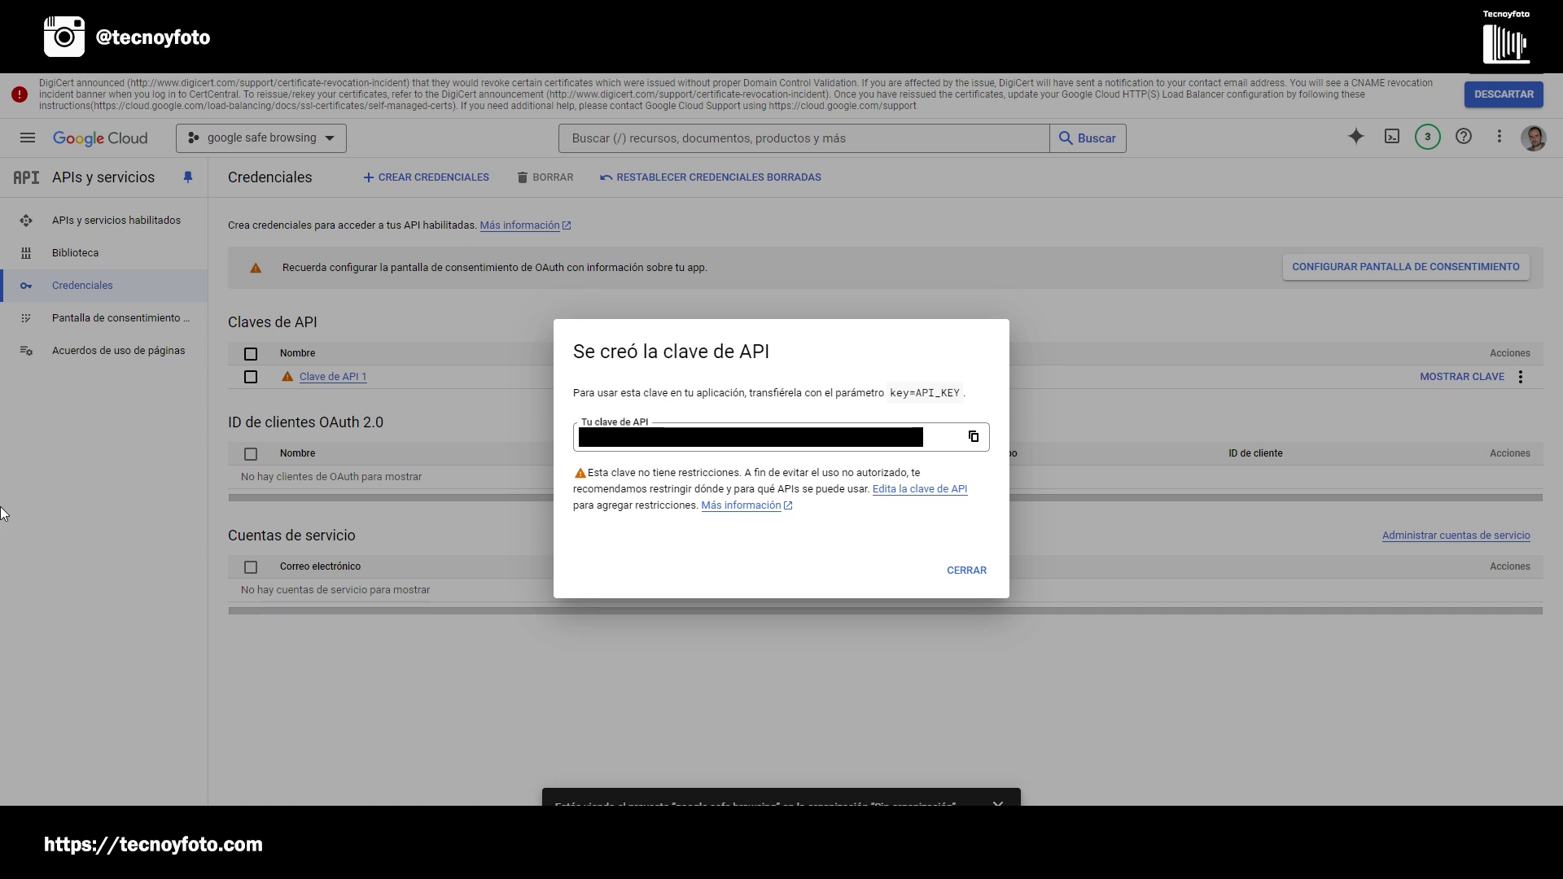
click(974, 438)
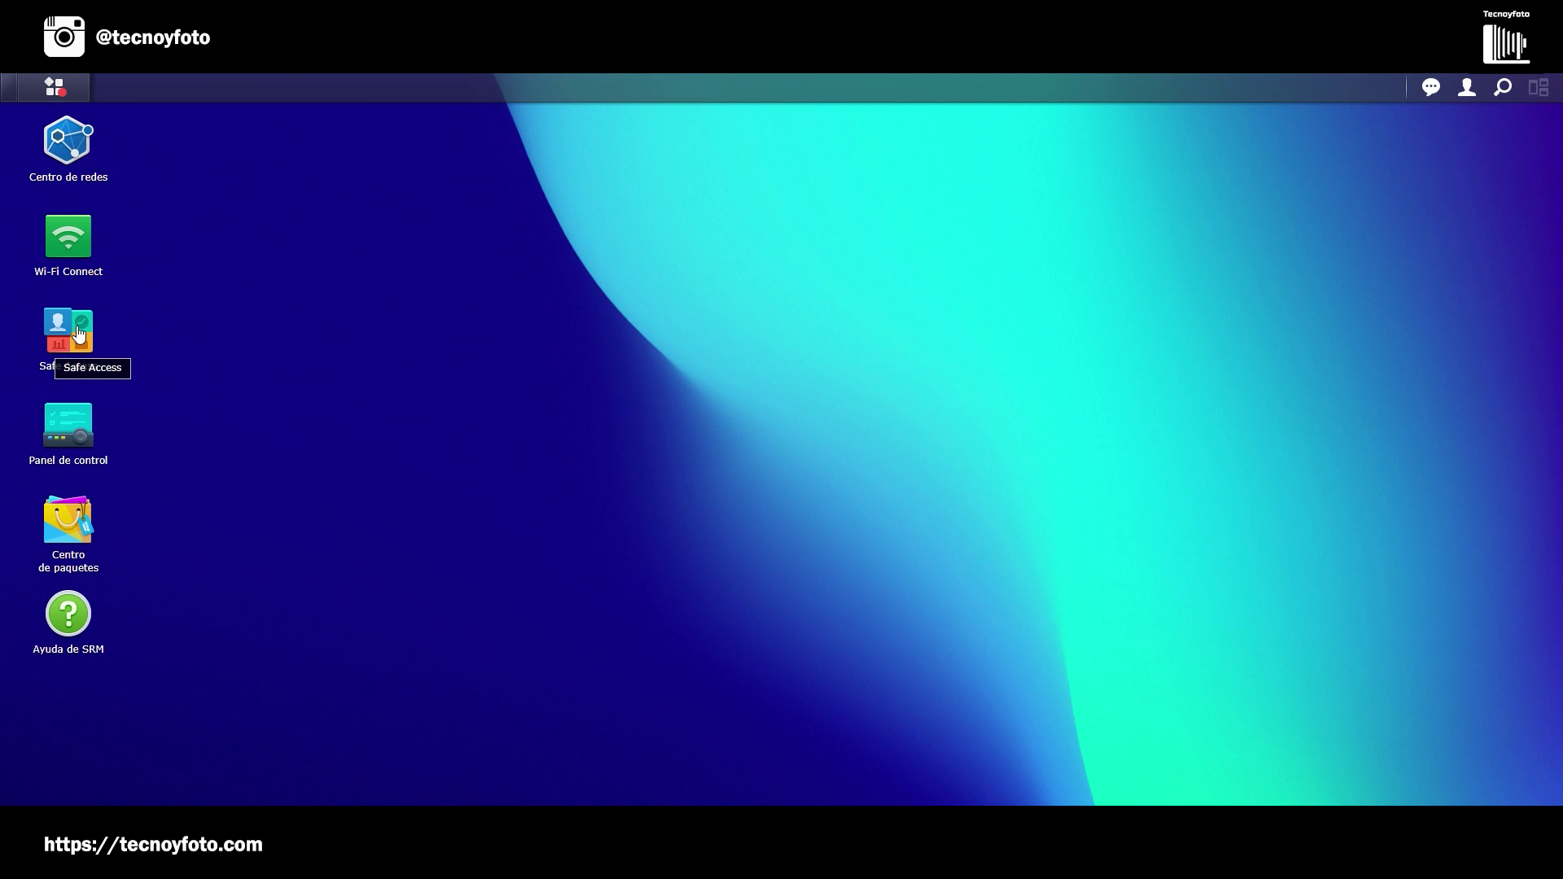
- Switch to the Synology router desktop, look through all packages in the Package Center (Centro de paquetes), and close it
double_click(69, 533)
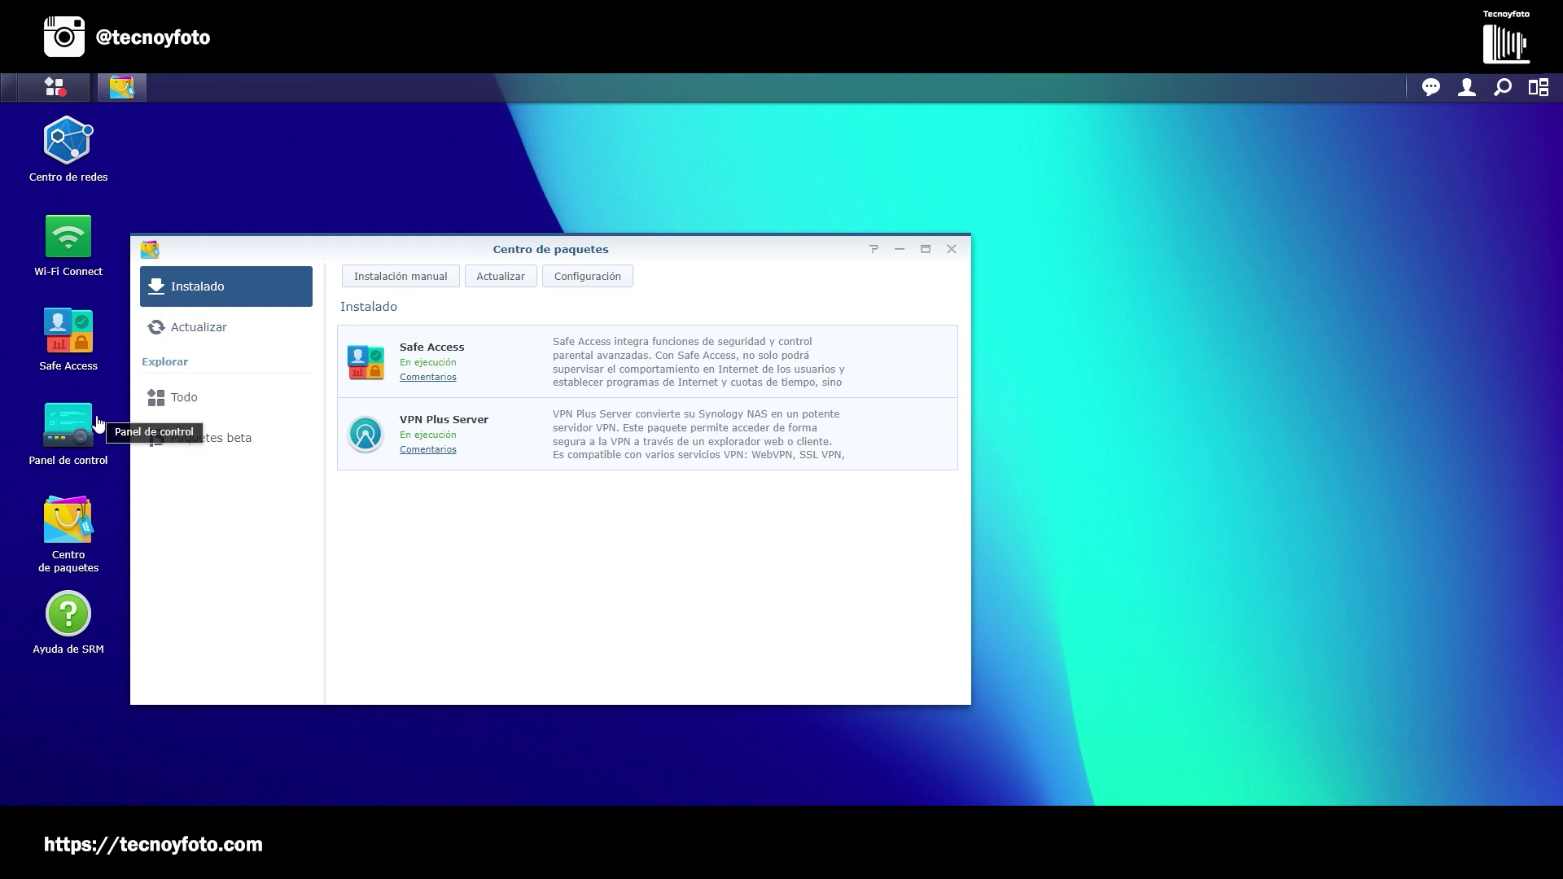
click(180, 396)
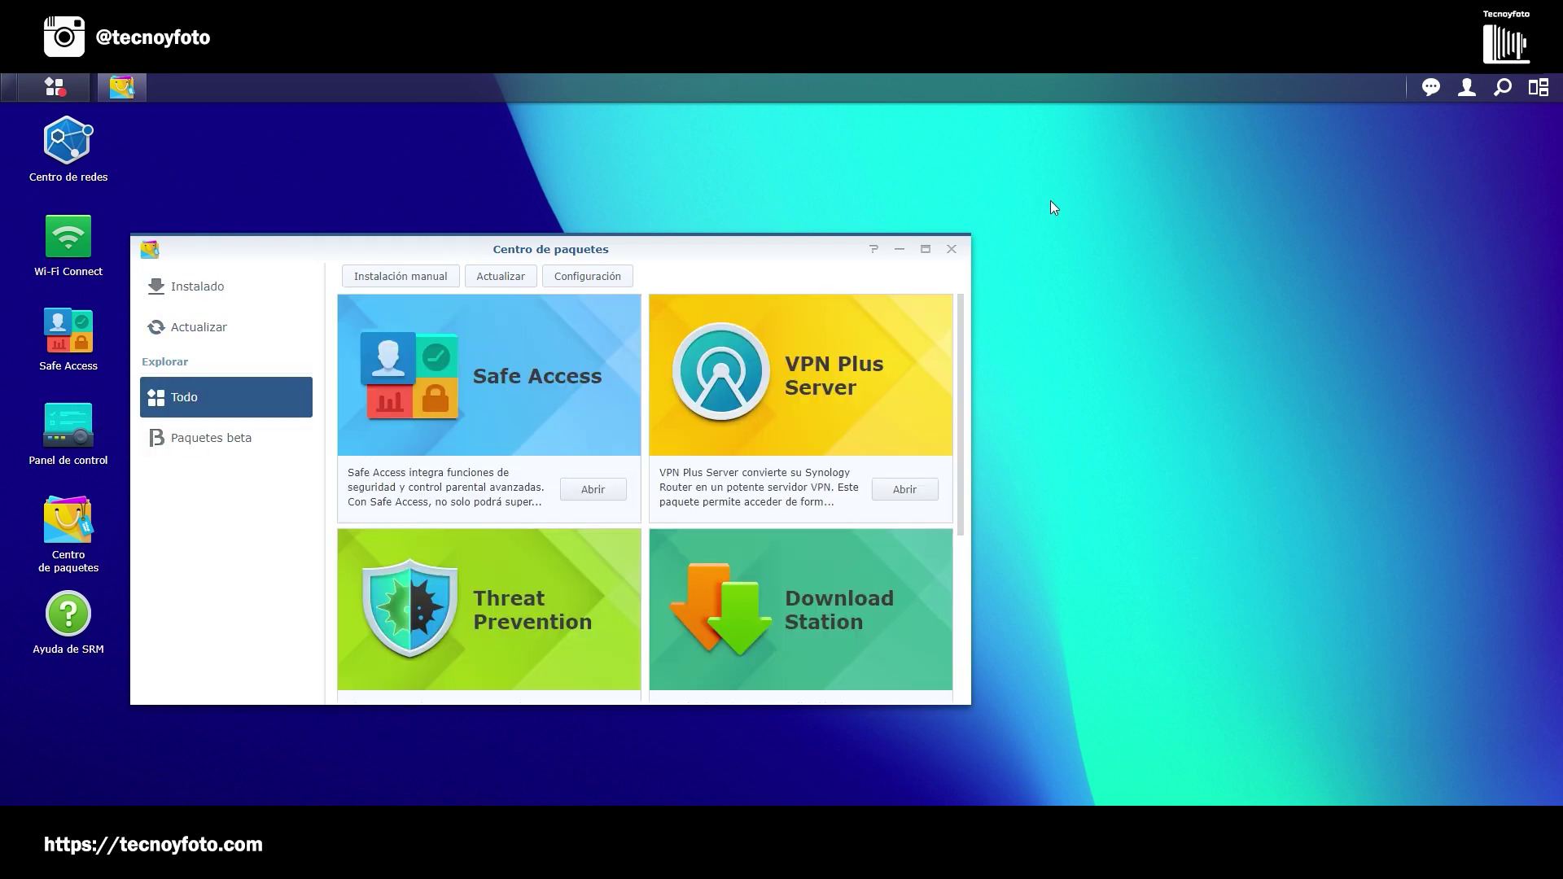
click(952, 250)
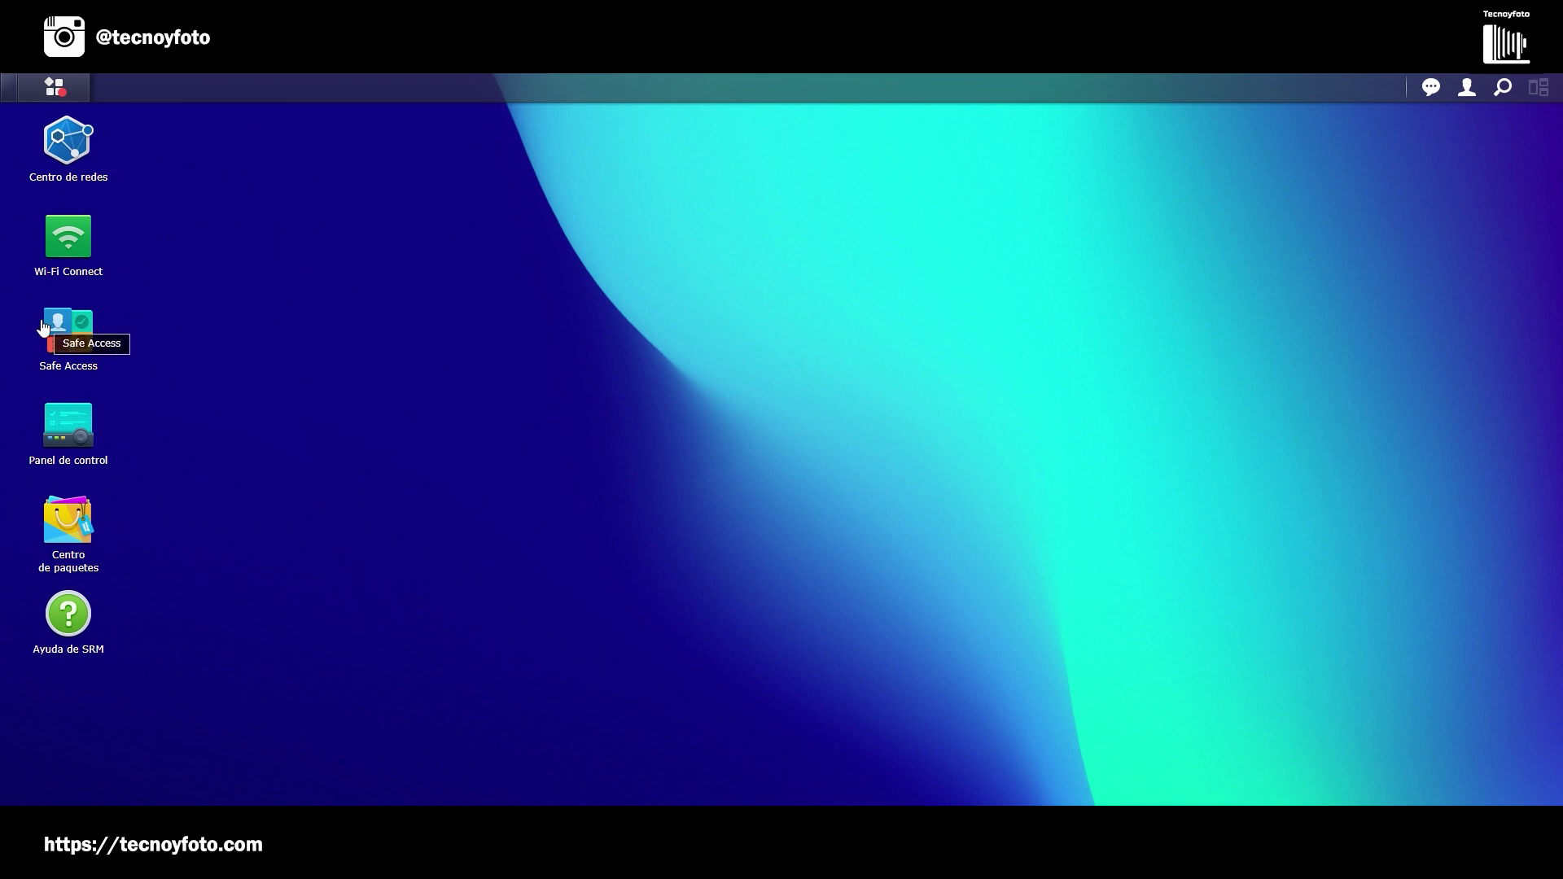
- In Safe Access network protection, enable the threat intelligence database and Google Safe Browsing, paste the API key, and apply, accepting automatic database updates
click(68, 329)
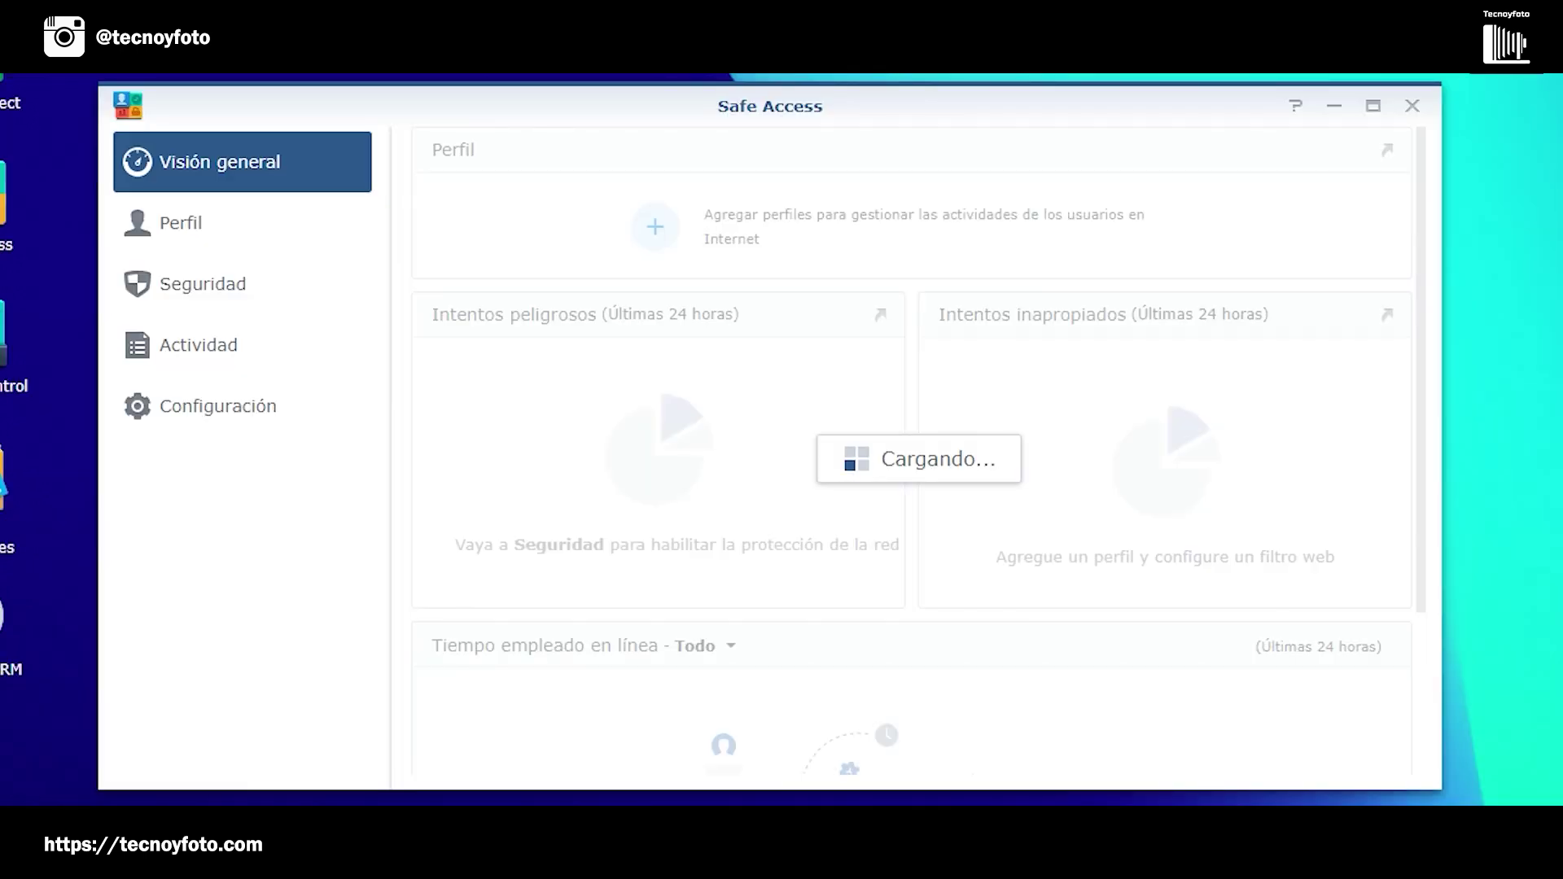
click(170, 289)
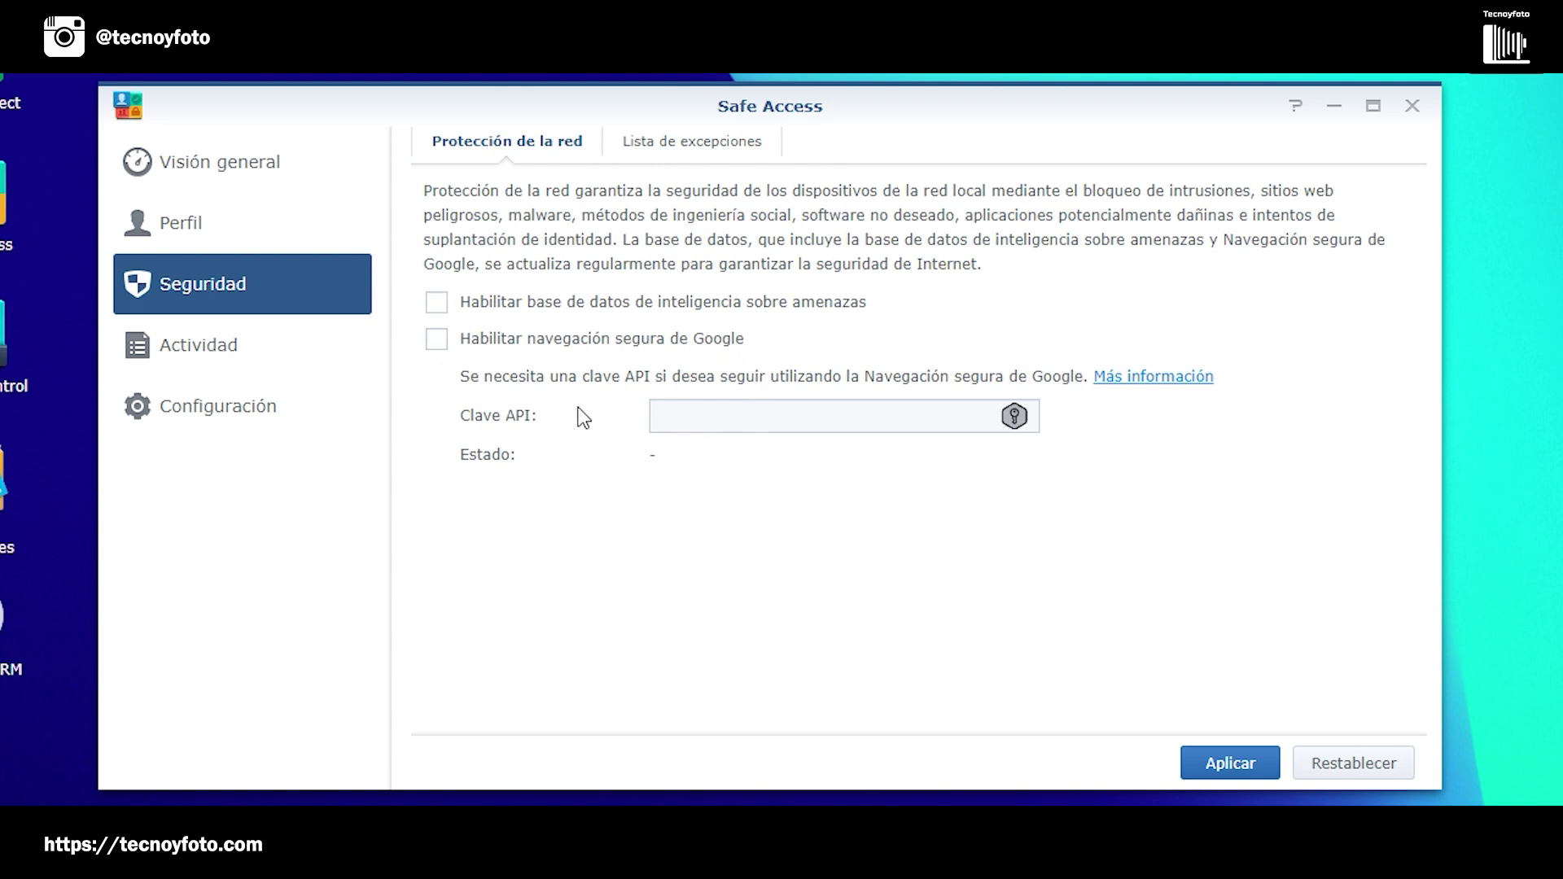
click(438, 304)
click(438, 339)
click(710, 414)
key(ctrl+v)
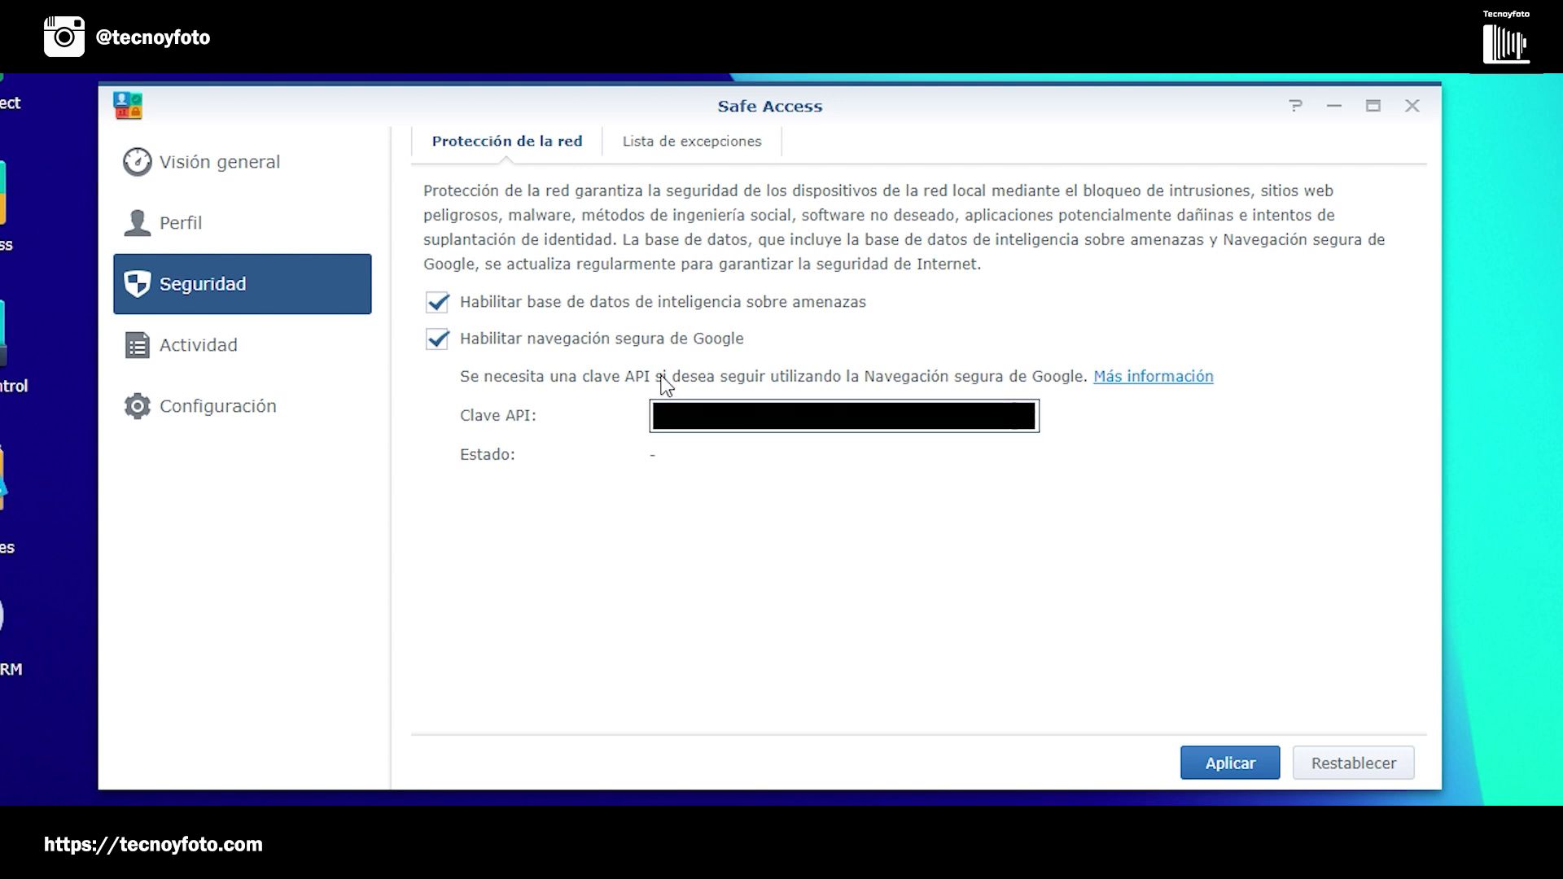
click(1231, 766)
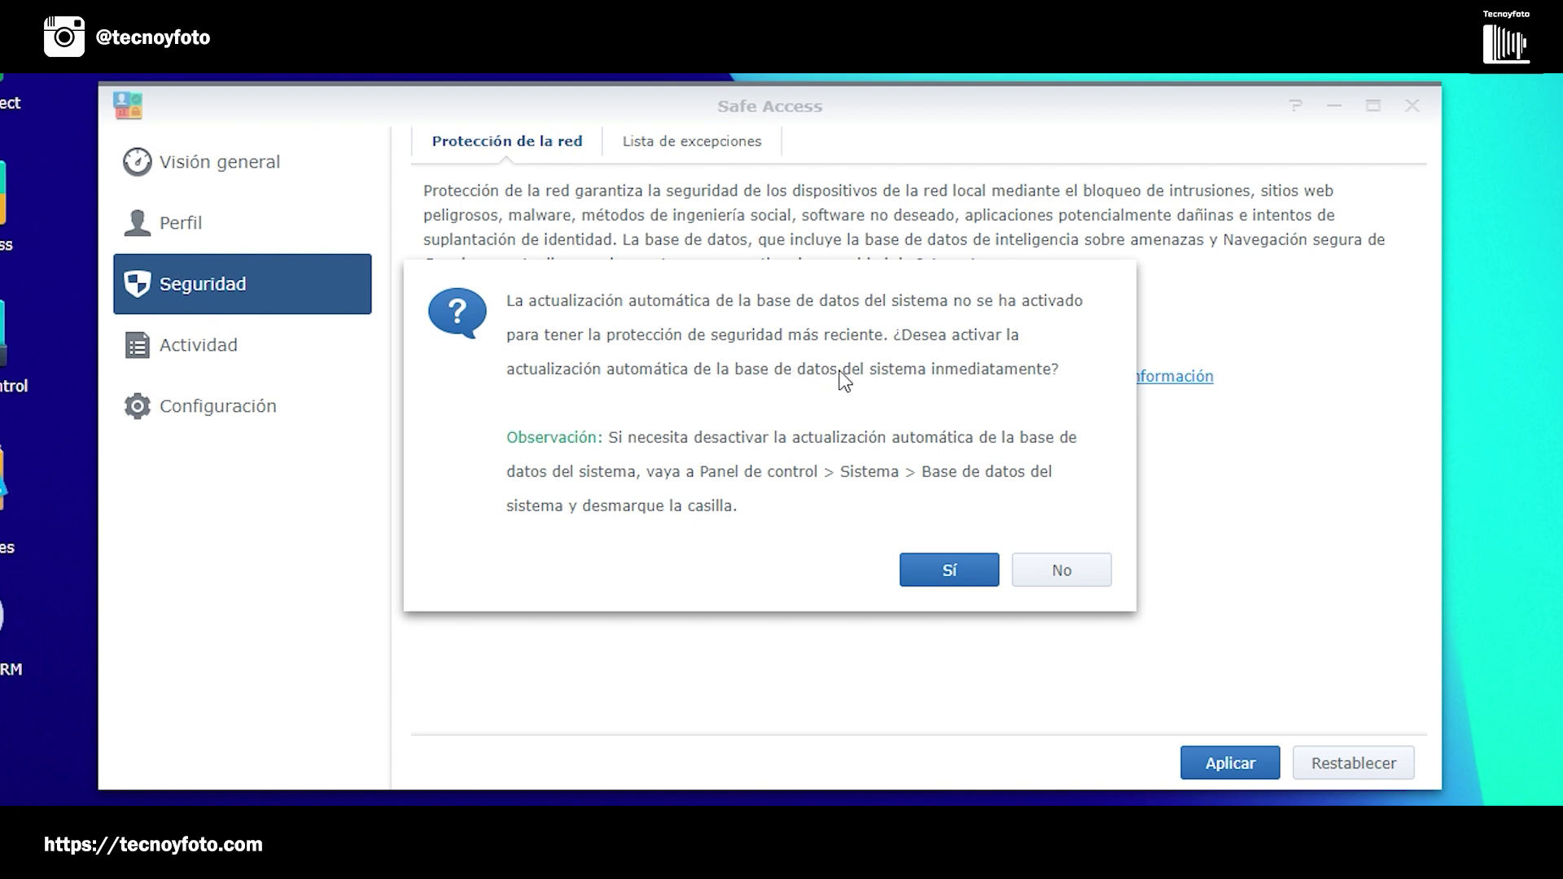
click(951, 571)
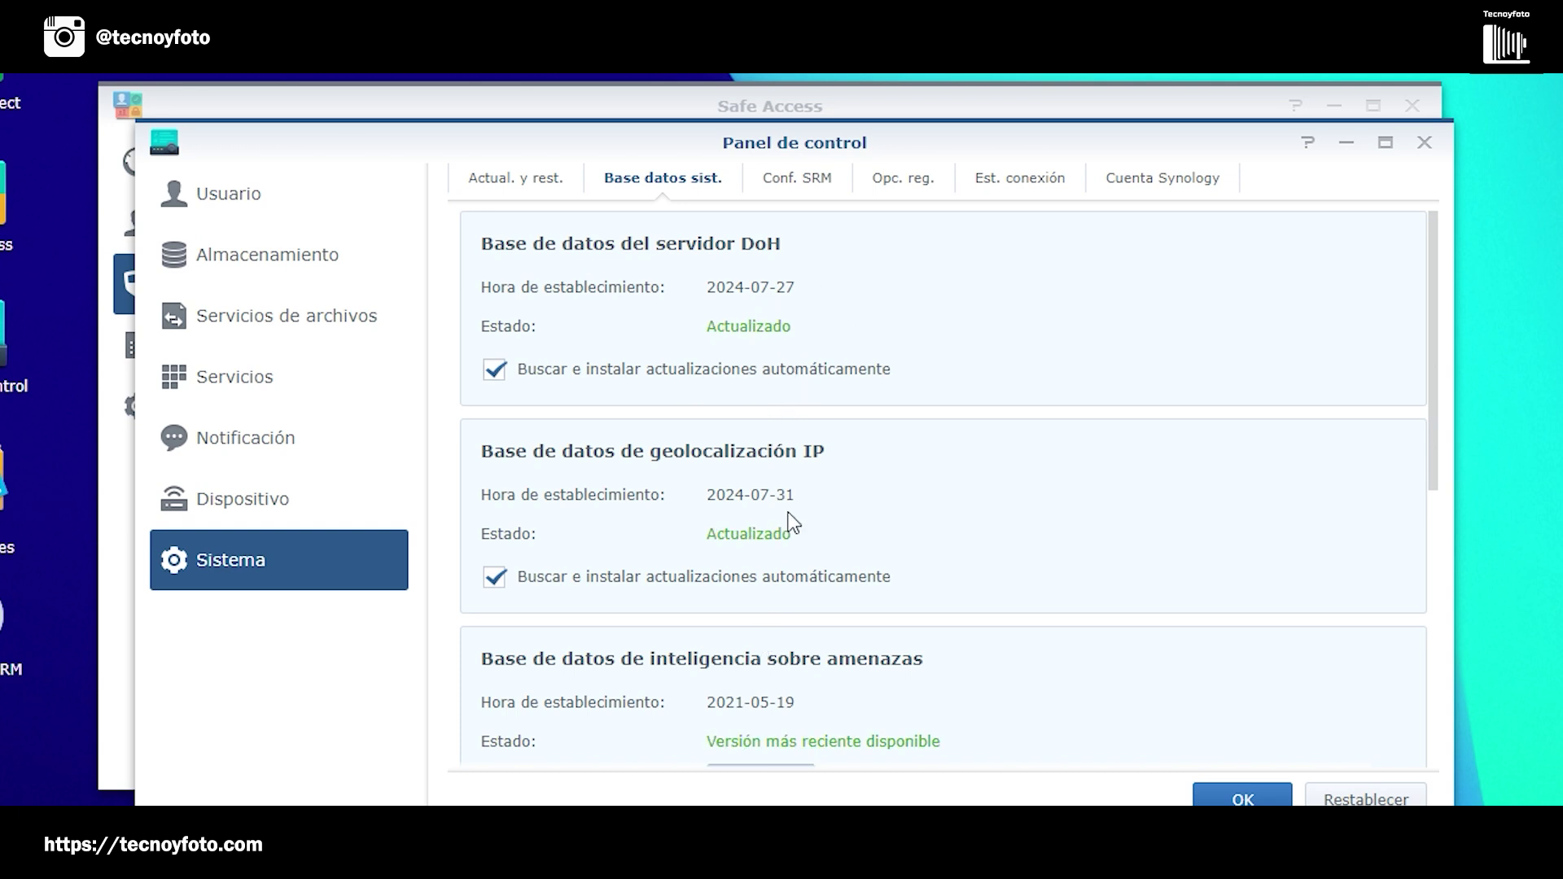
- Update the Google Safe Browsing (Navegación segura de Google) system database and enable automatic updates for it
scroll(873, 583, down, 5)
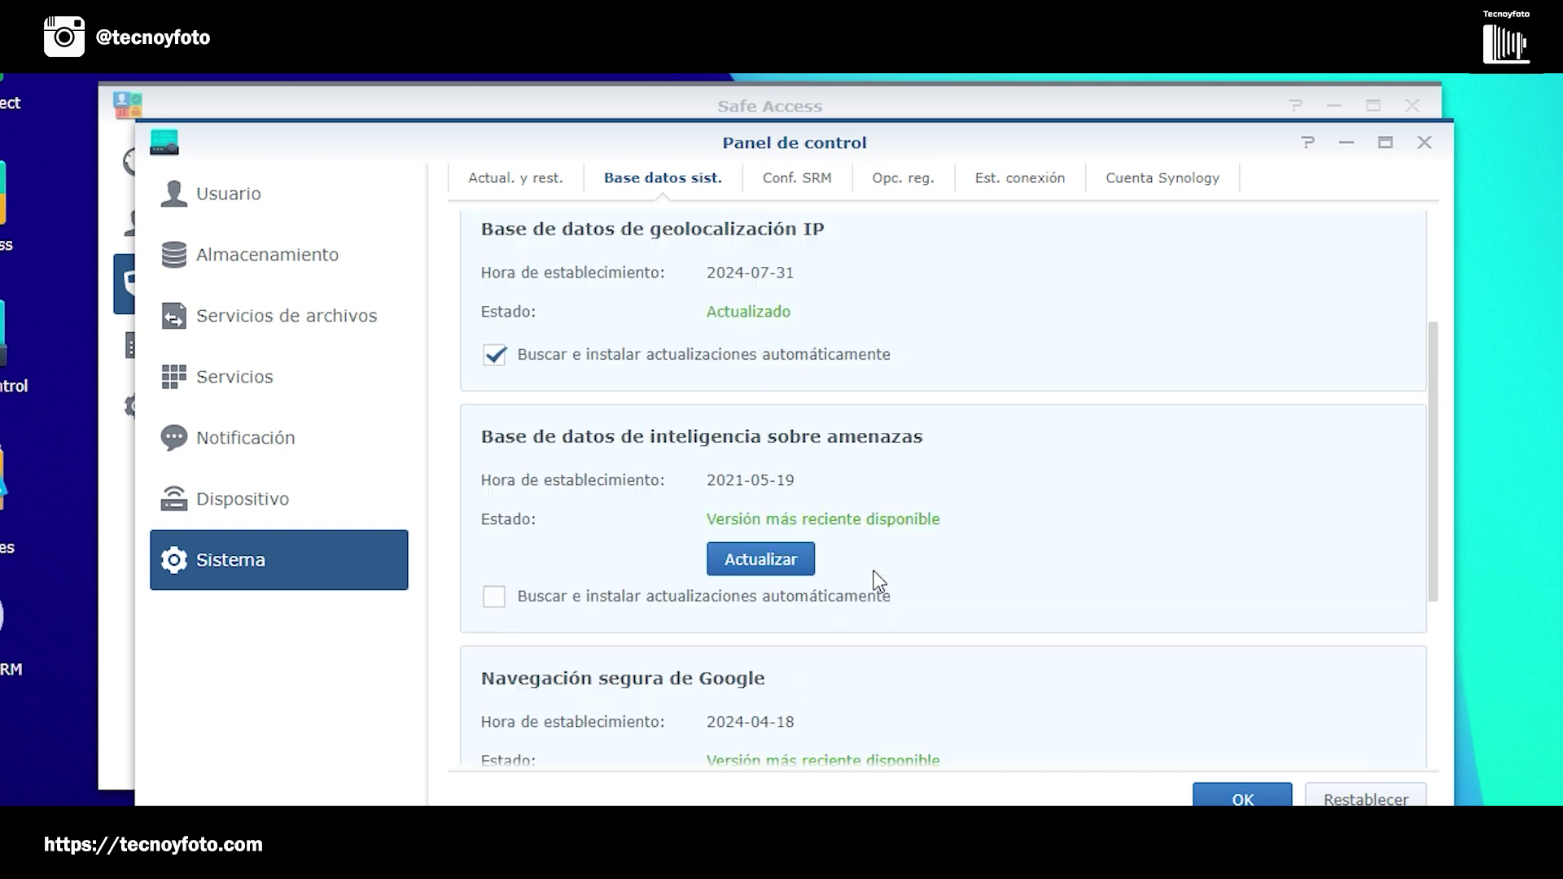
click(761, 579)
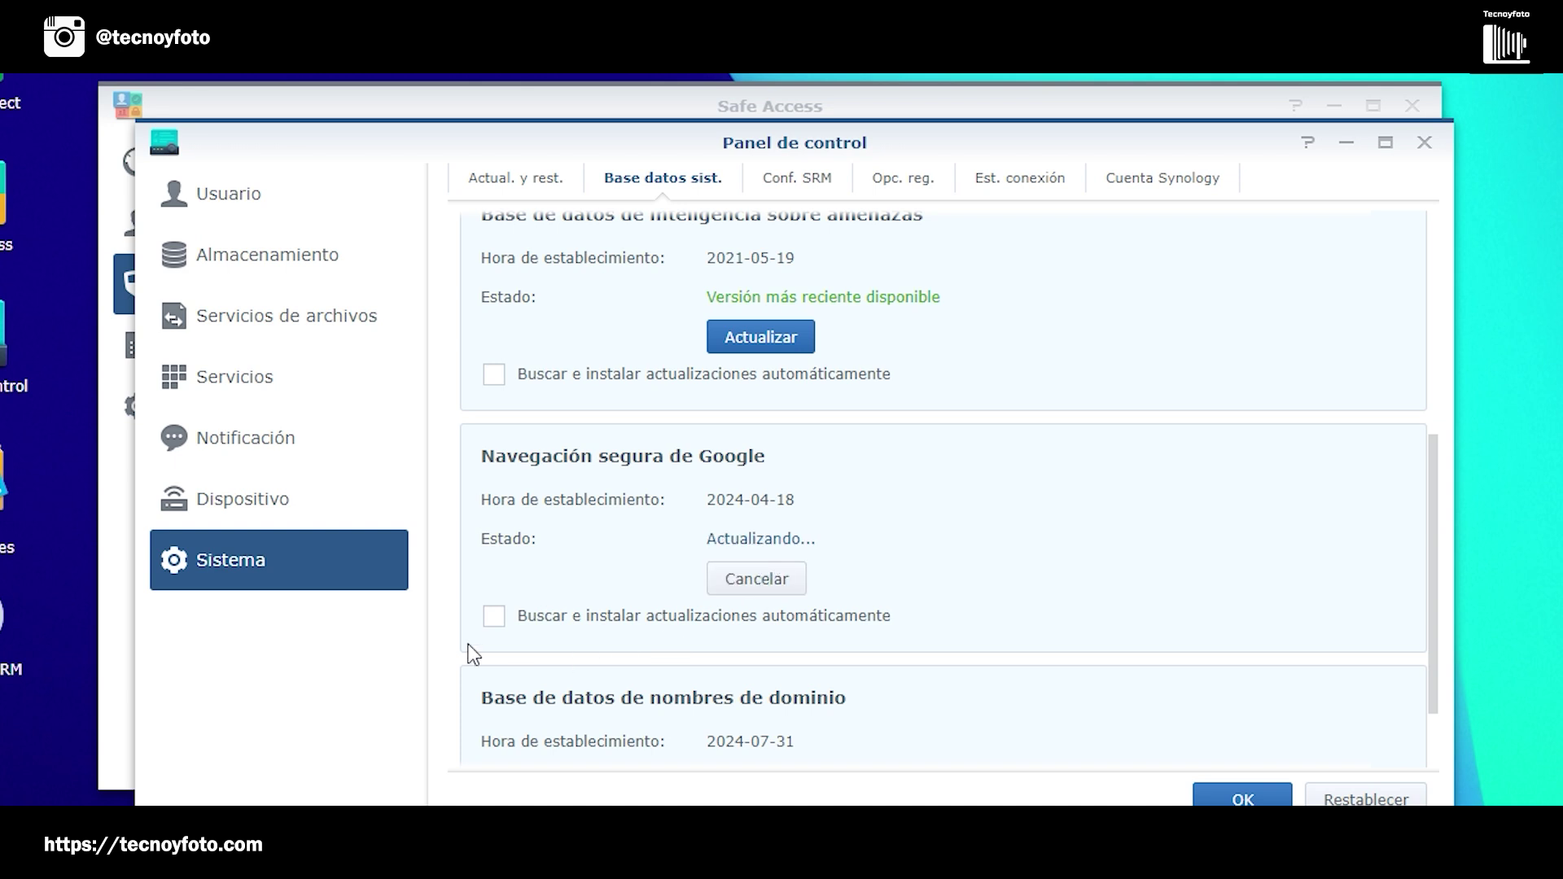
click(494, 618)
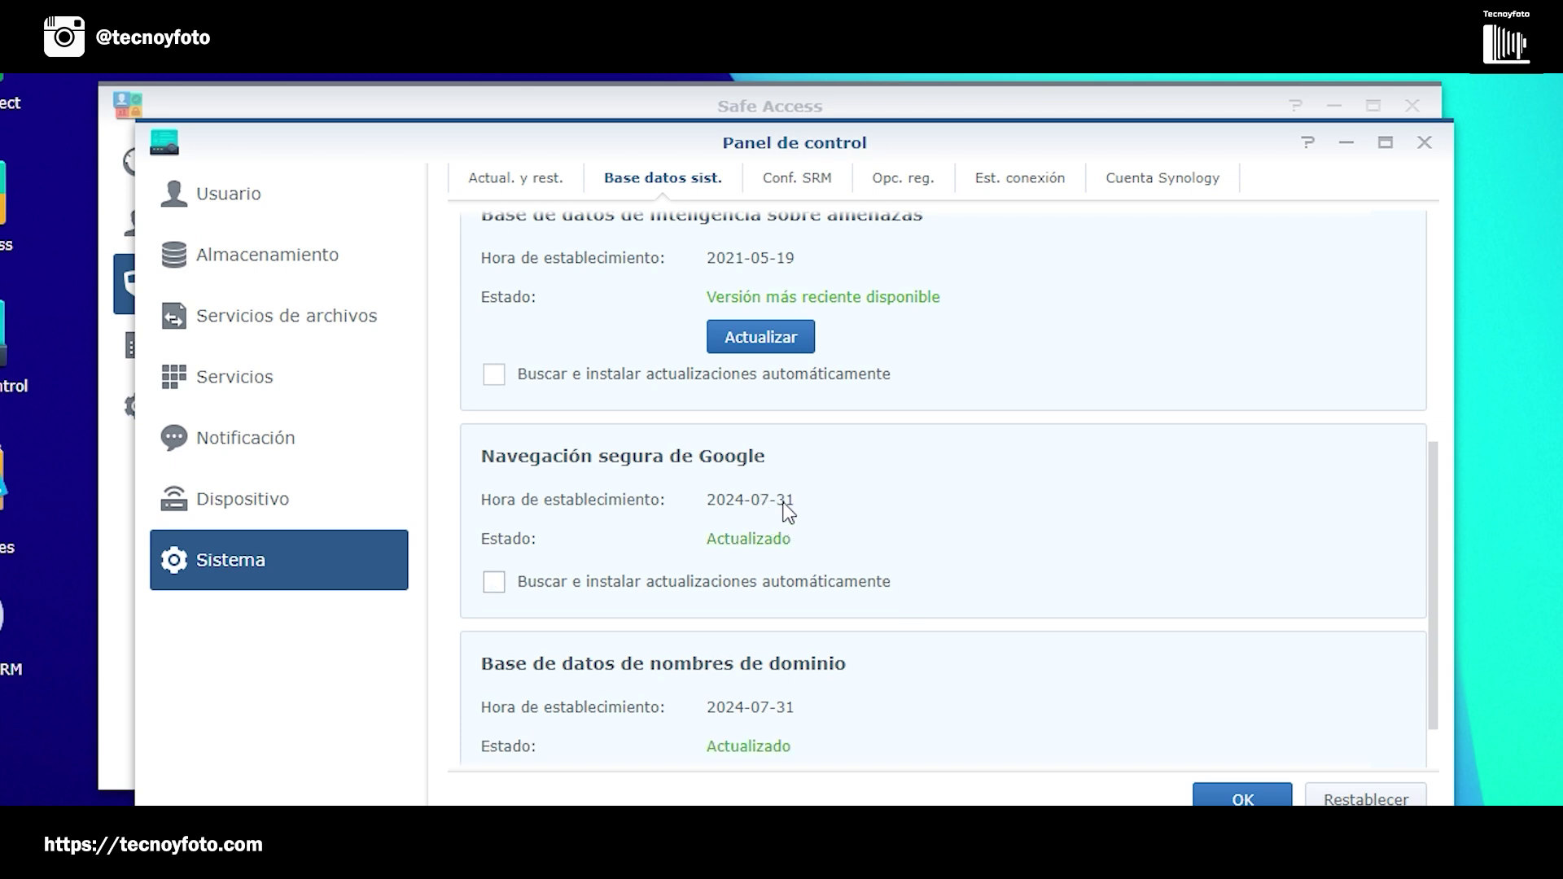
click(494, 581)
- Enable automatic updates for the threat intelligence database, check the other databases' update settings, and apply the changes
scroll(889, 610, up, 3)
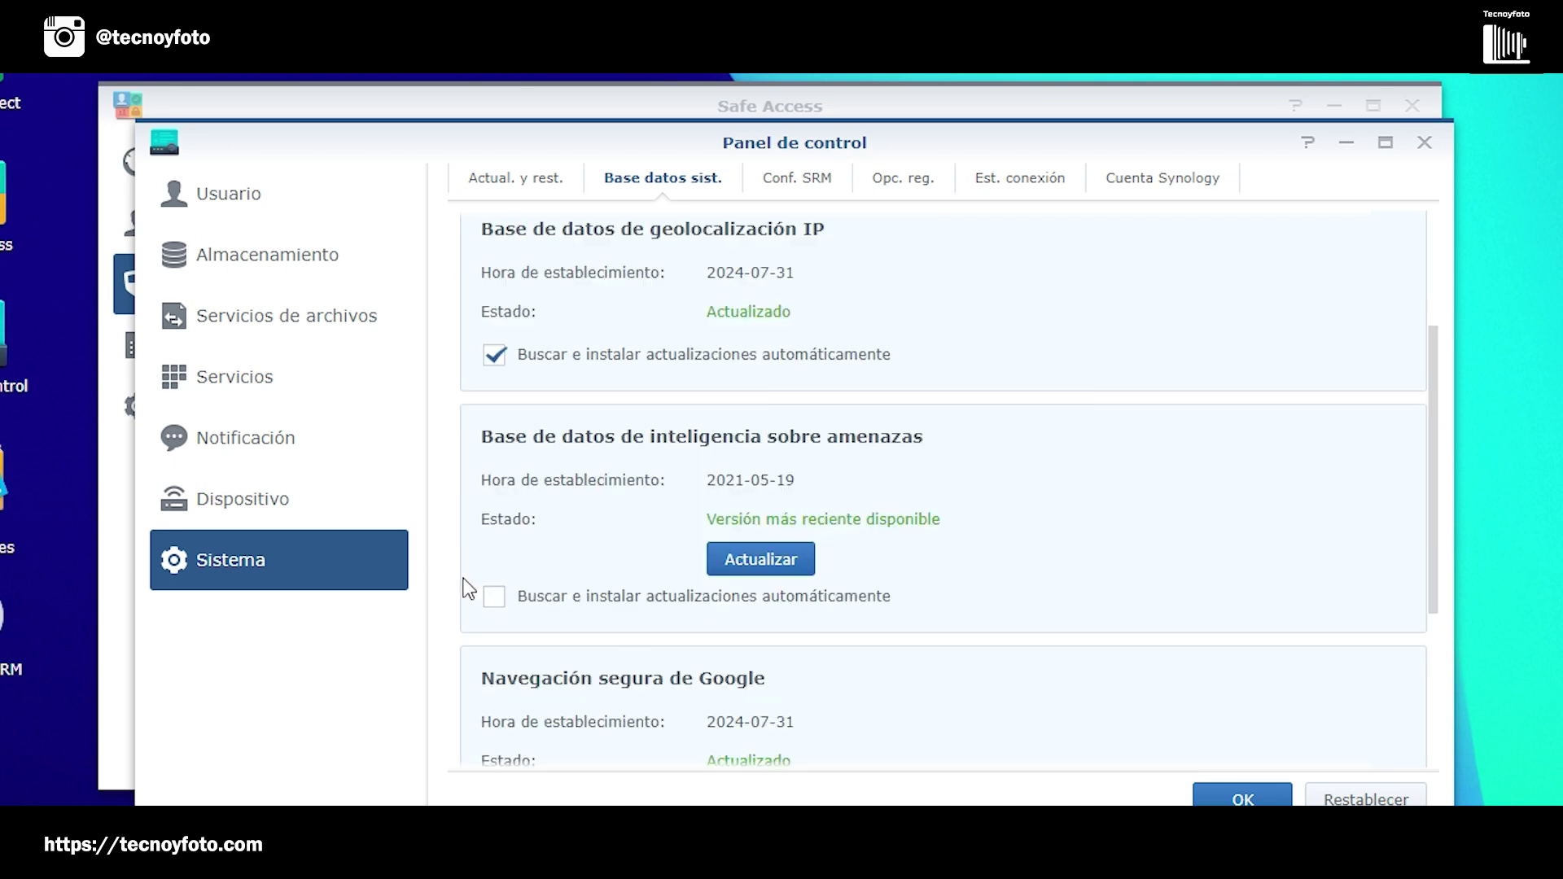
click(494, 597)
scroll(573, 505, down, 4)
scroll(636, 552, up, 7)
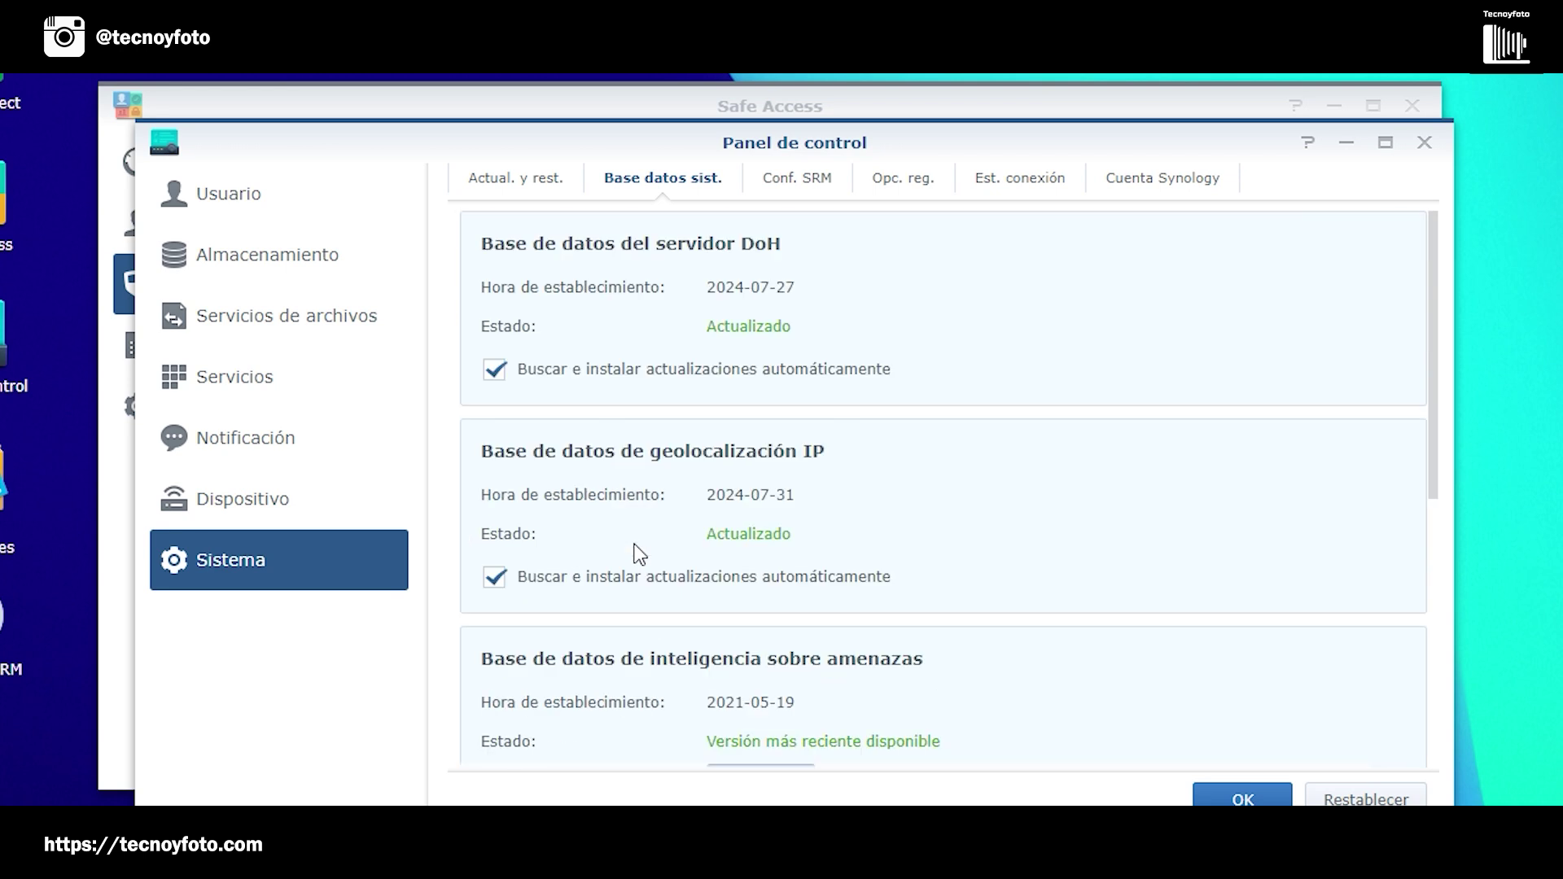
scroll(618, 489, down, 7)
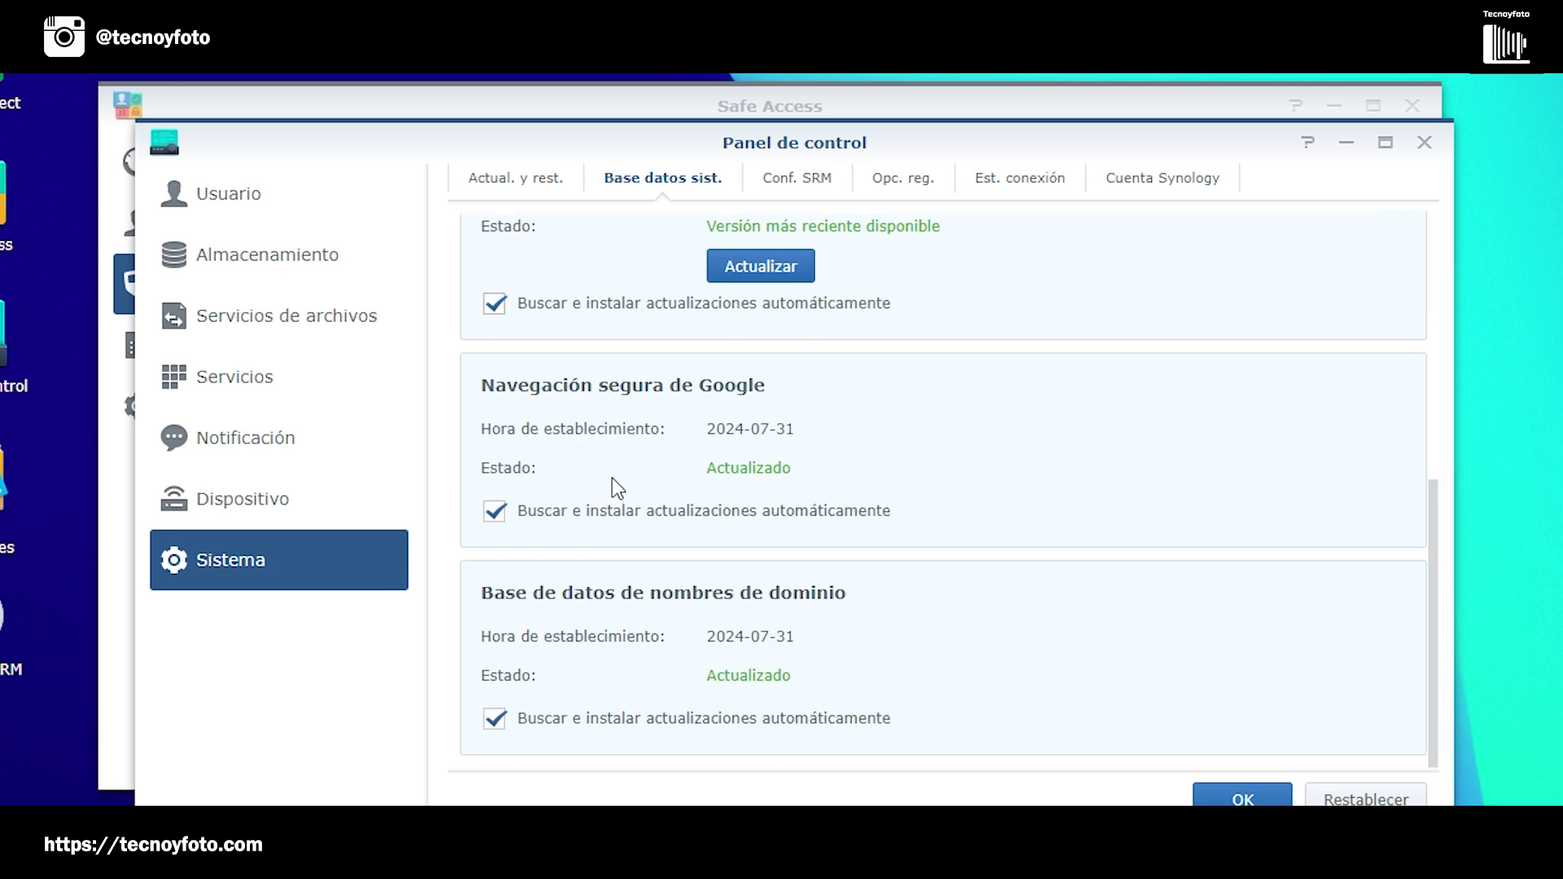
click(1237, 798)
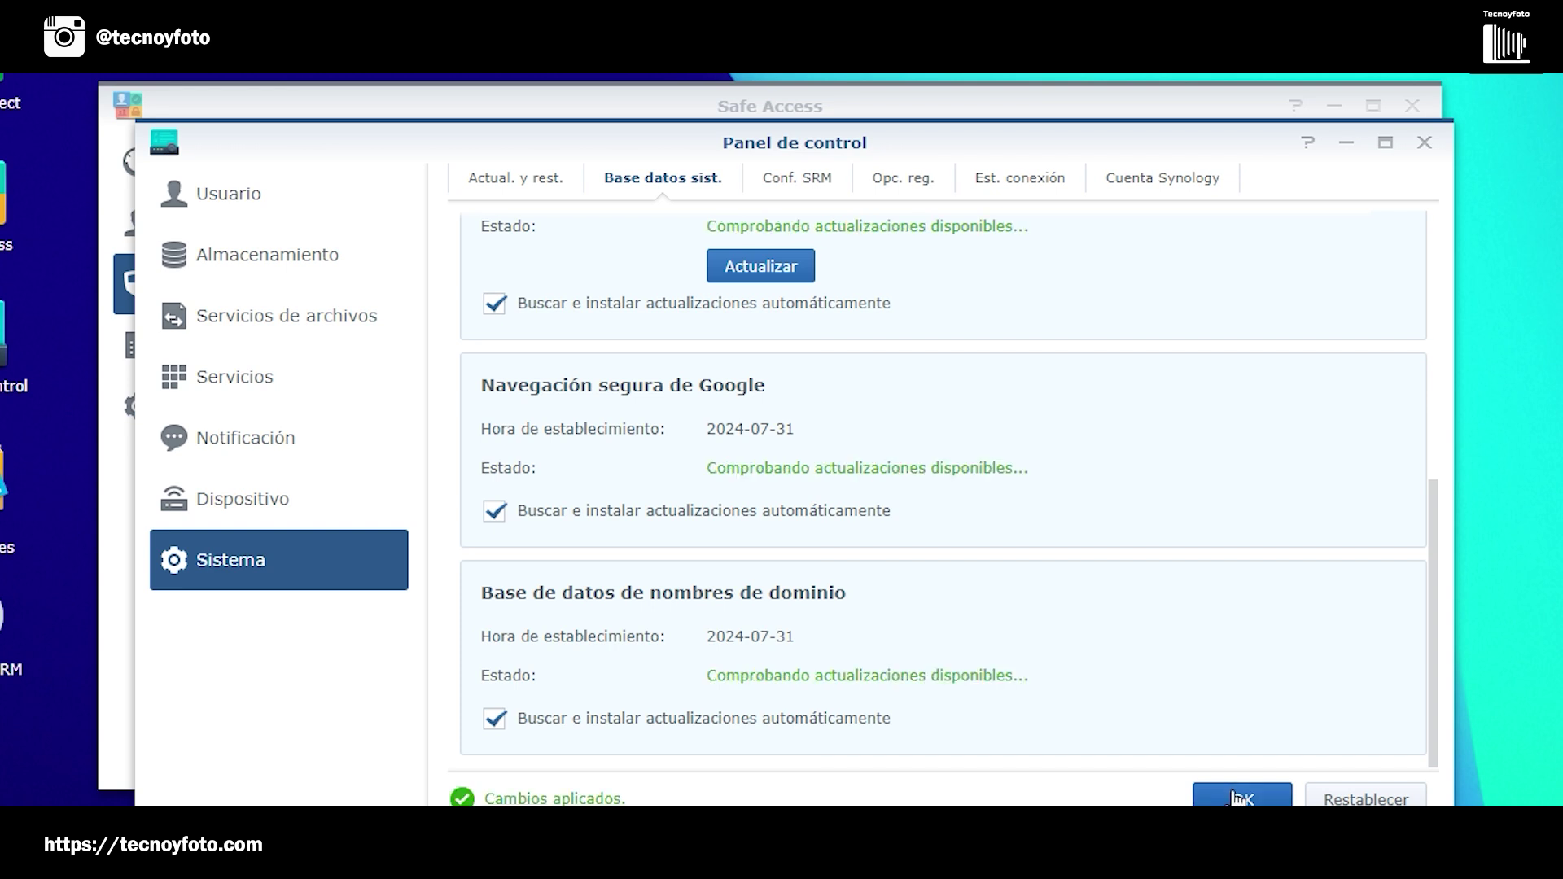
scroll(817, 688, up, 4)
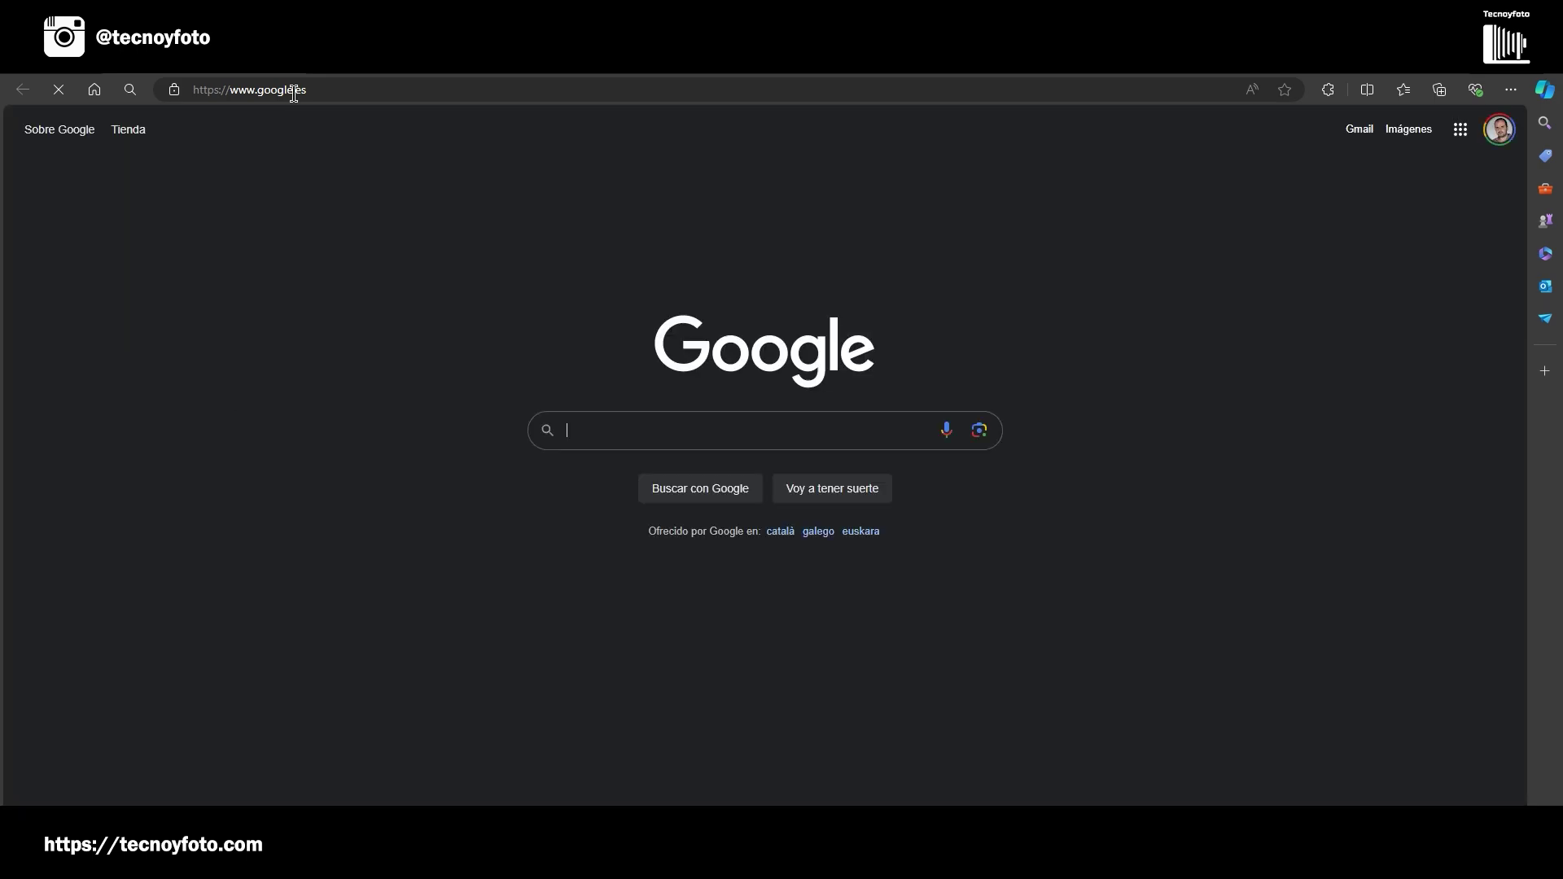
- Switch to the web browser, load testsafebrowsing.appspot.com, and open one of its security warning test links
click(293, 92)
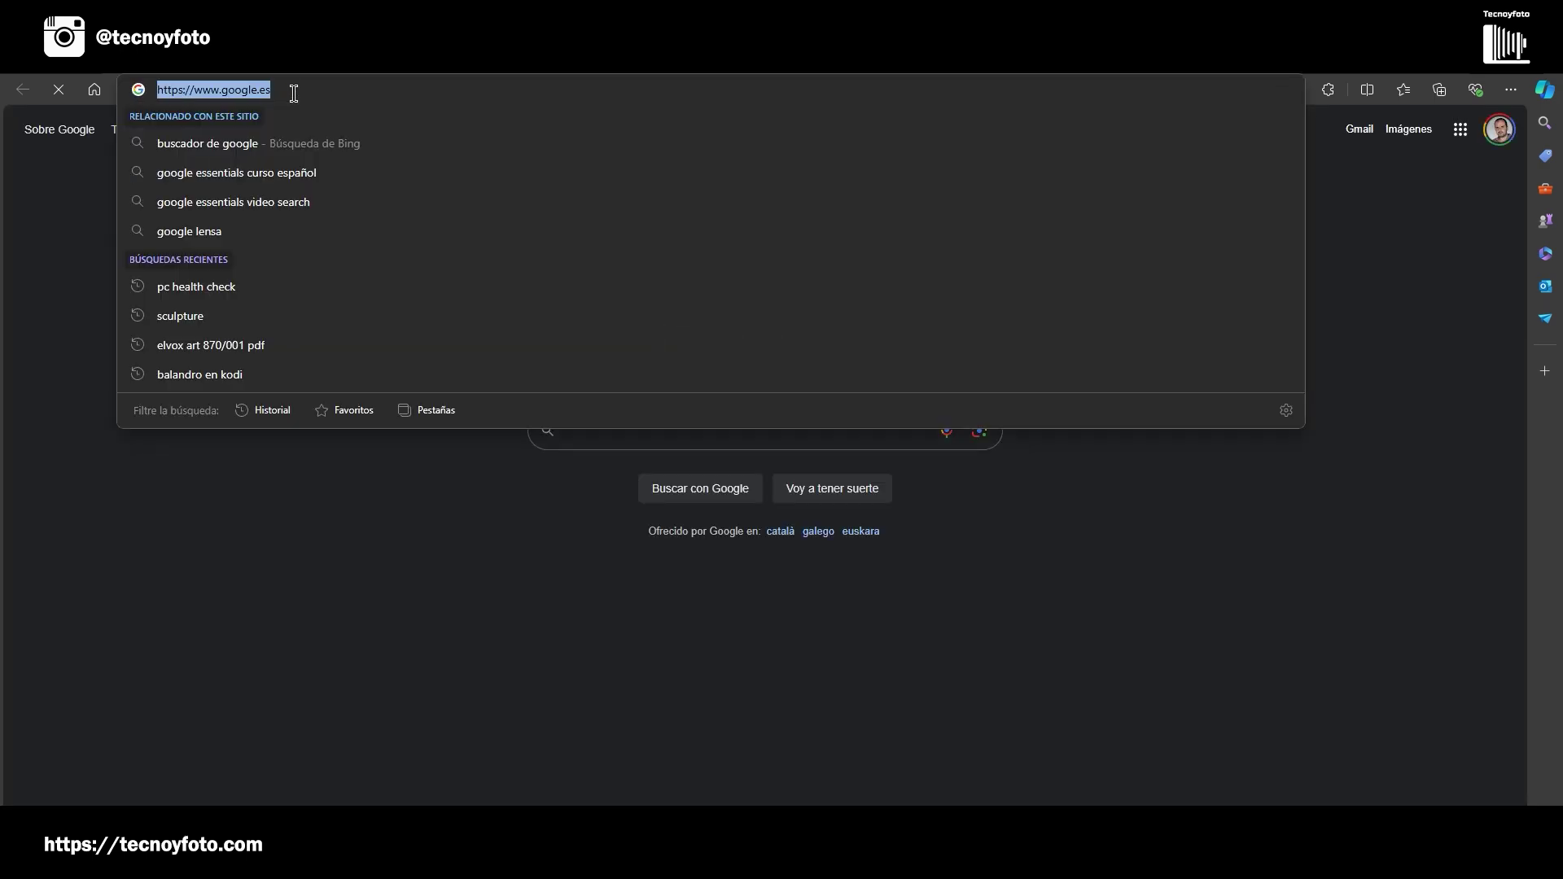
text(testsafefrowing)
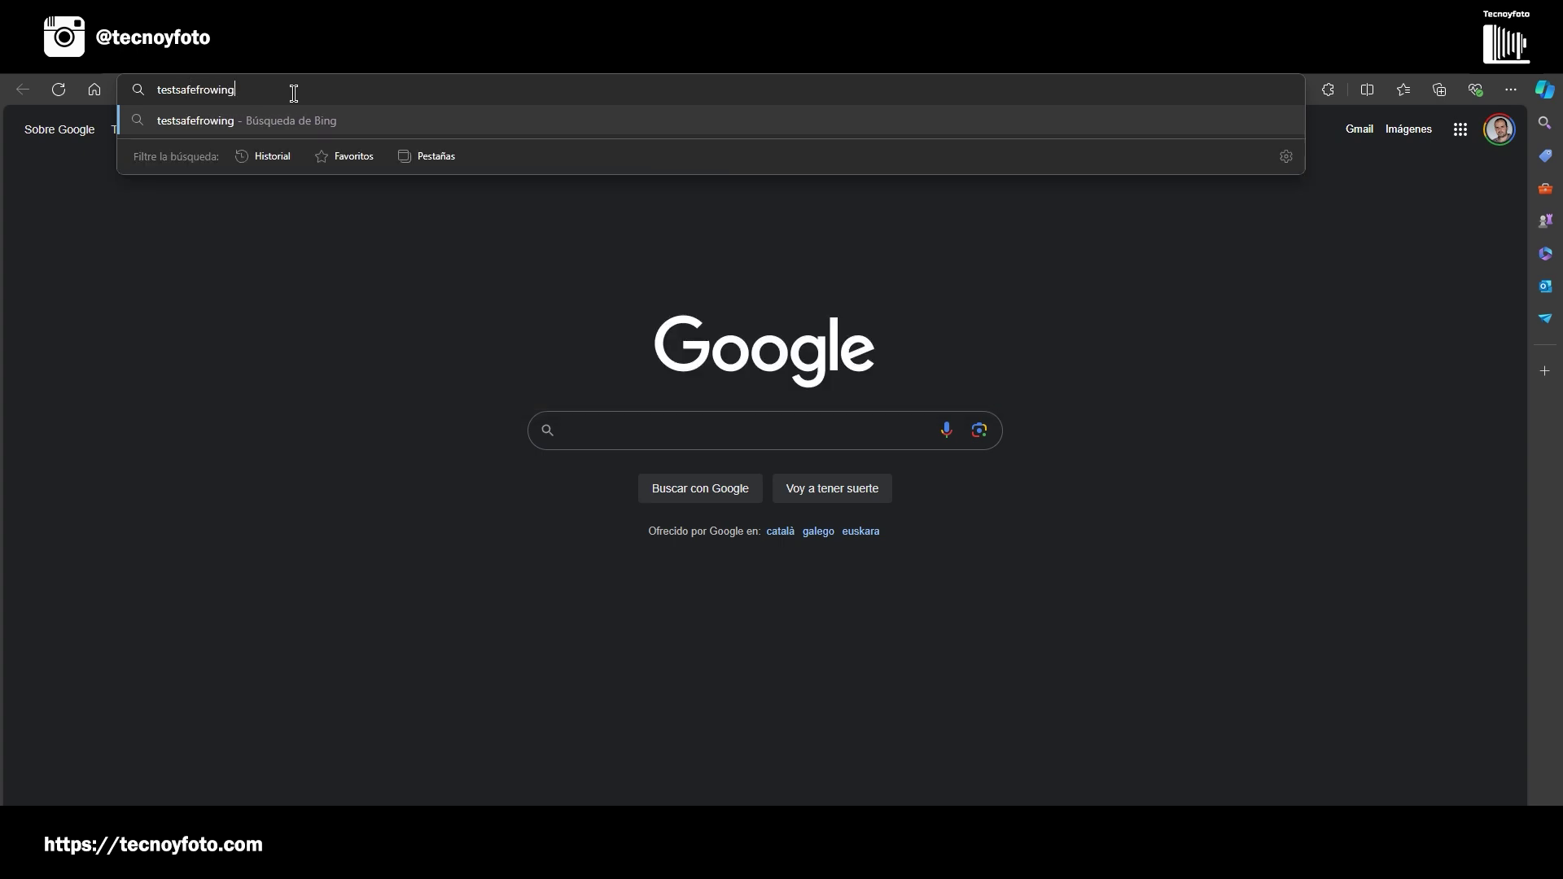
key(BackSpace)
key(BackSpace)
key(BackSpace)
key(BackSpace)
key(BackSpace)
key(BackSpace)
key(BackSpace)
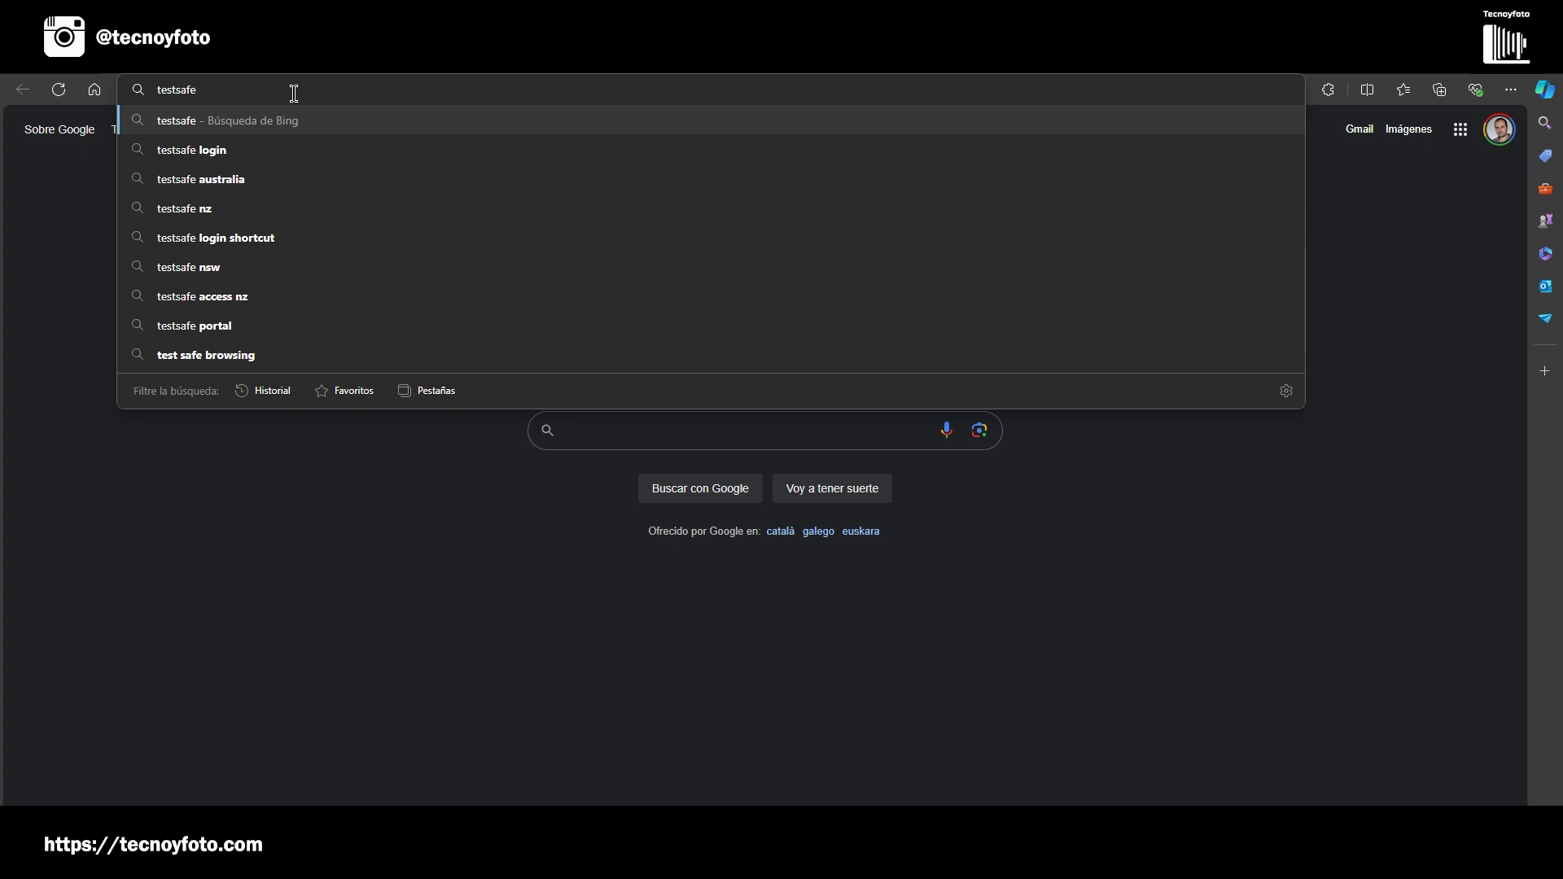
text(browsing)
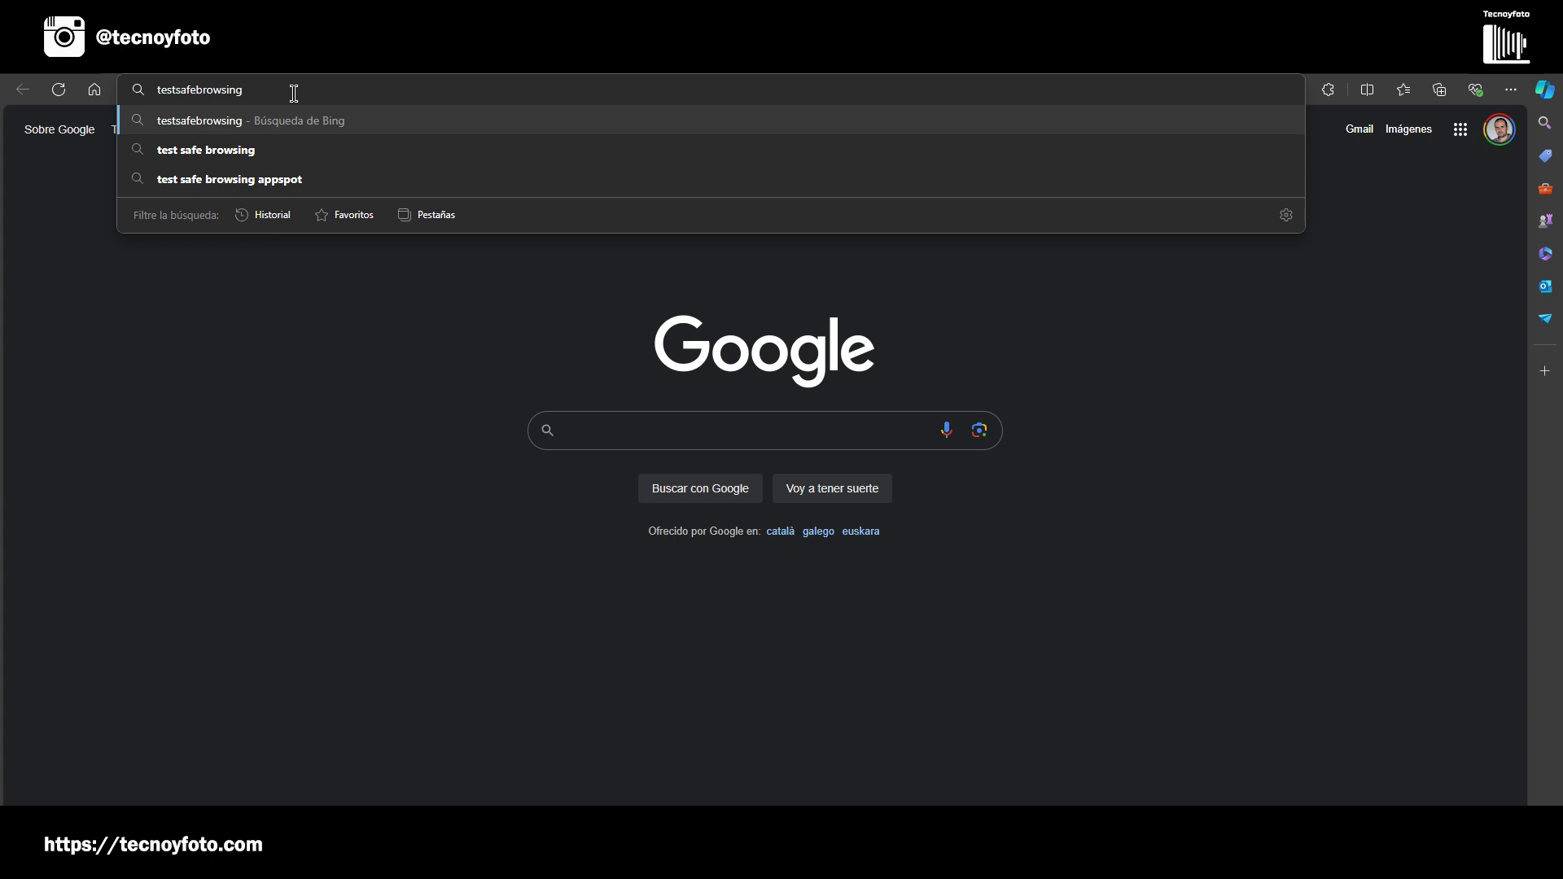
text(.apps)
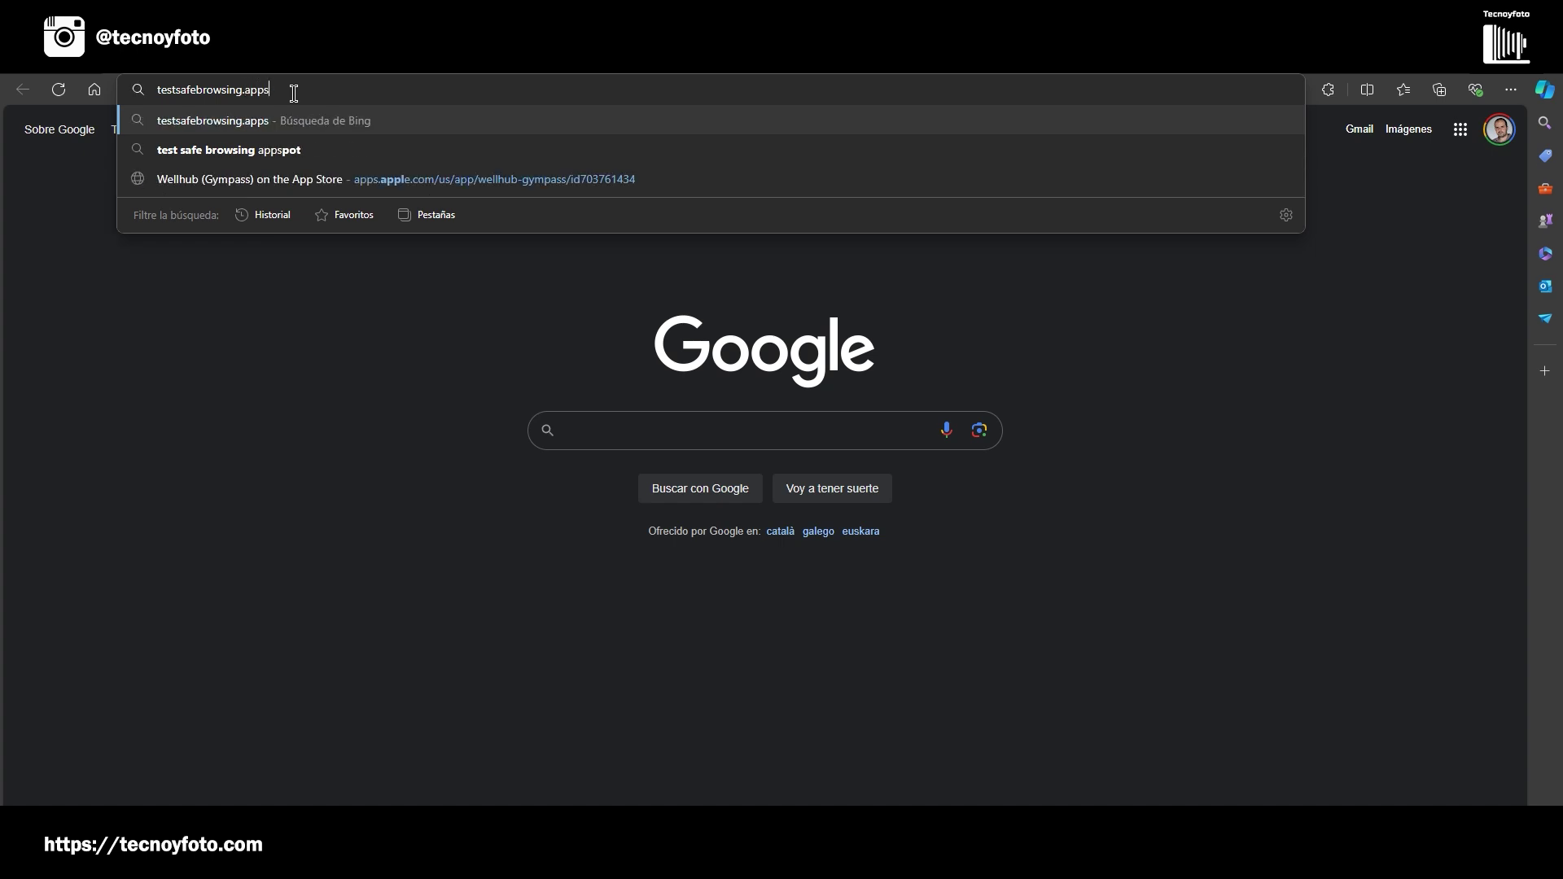
text(pot.com)
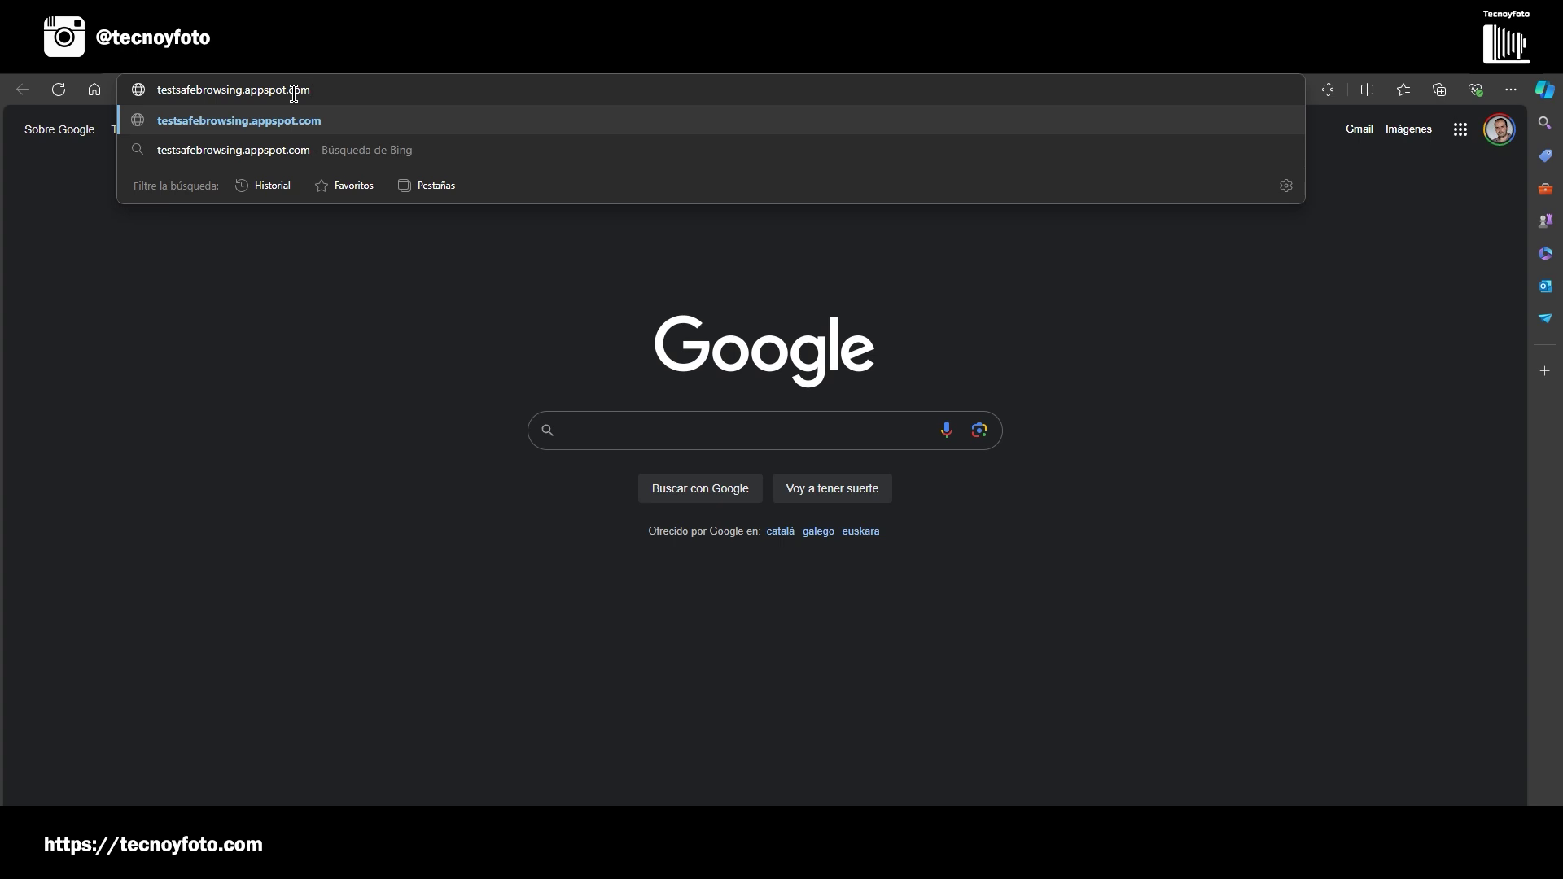
key(Return)
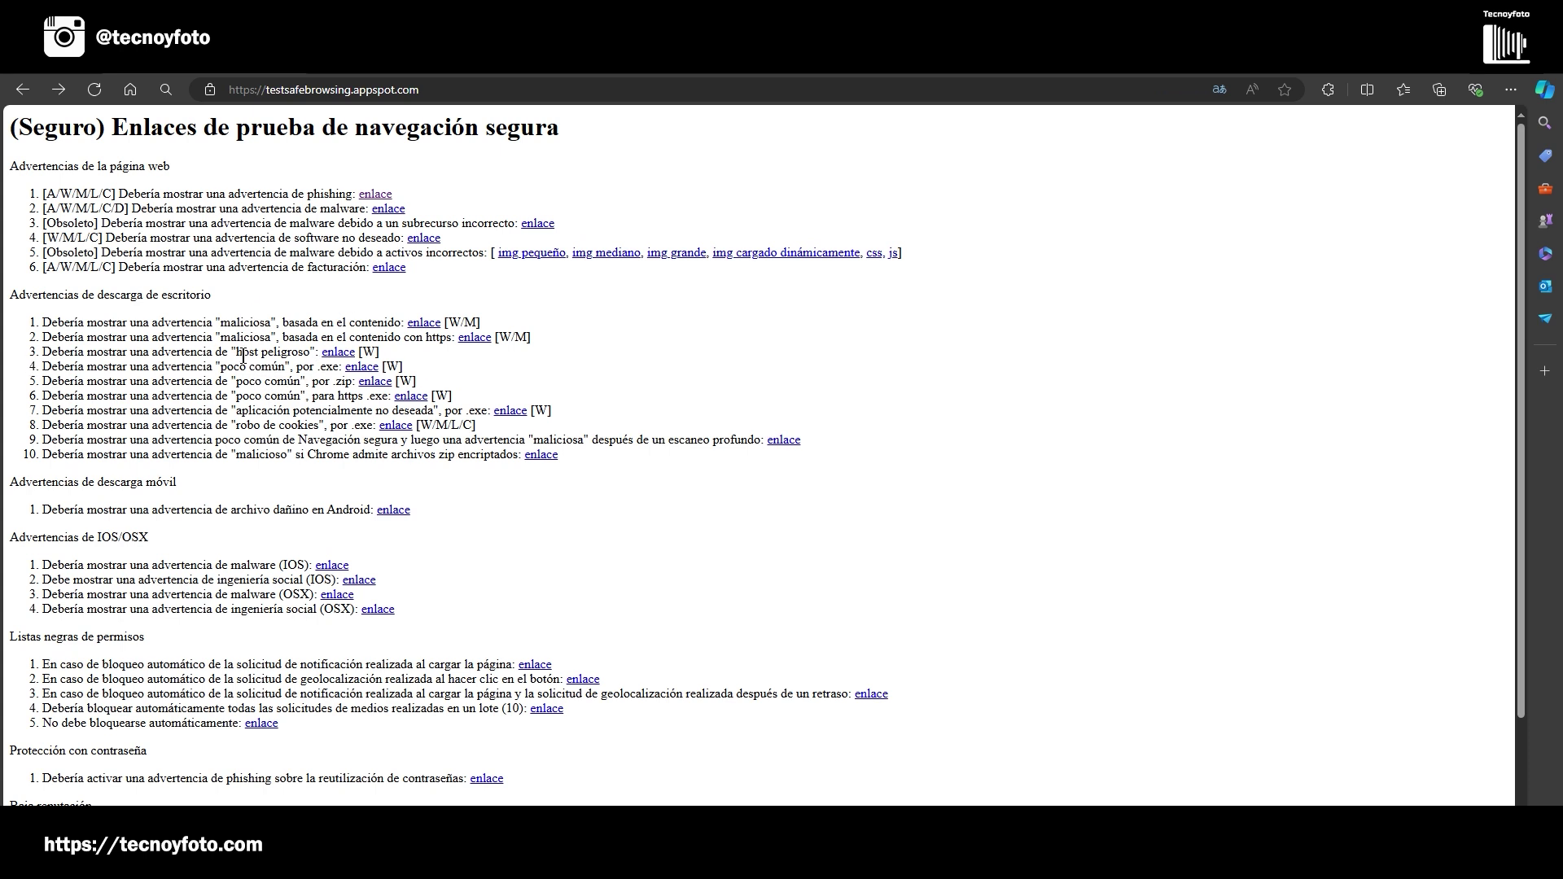
click(335, 356)
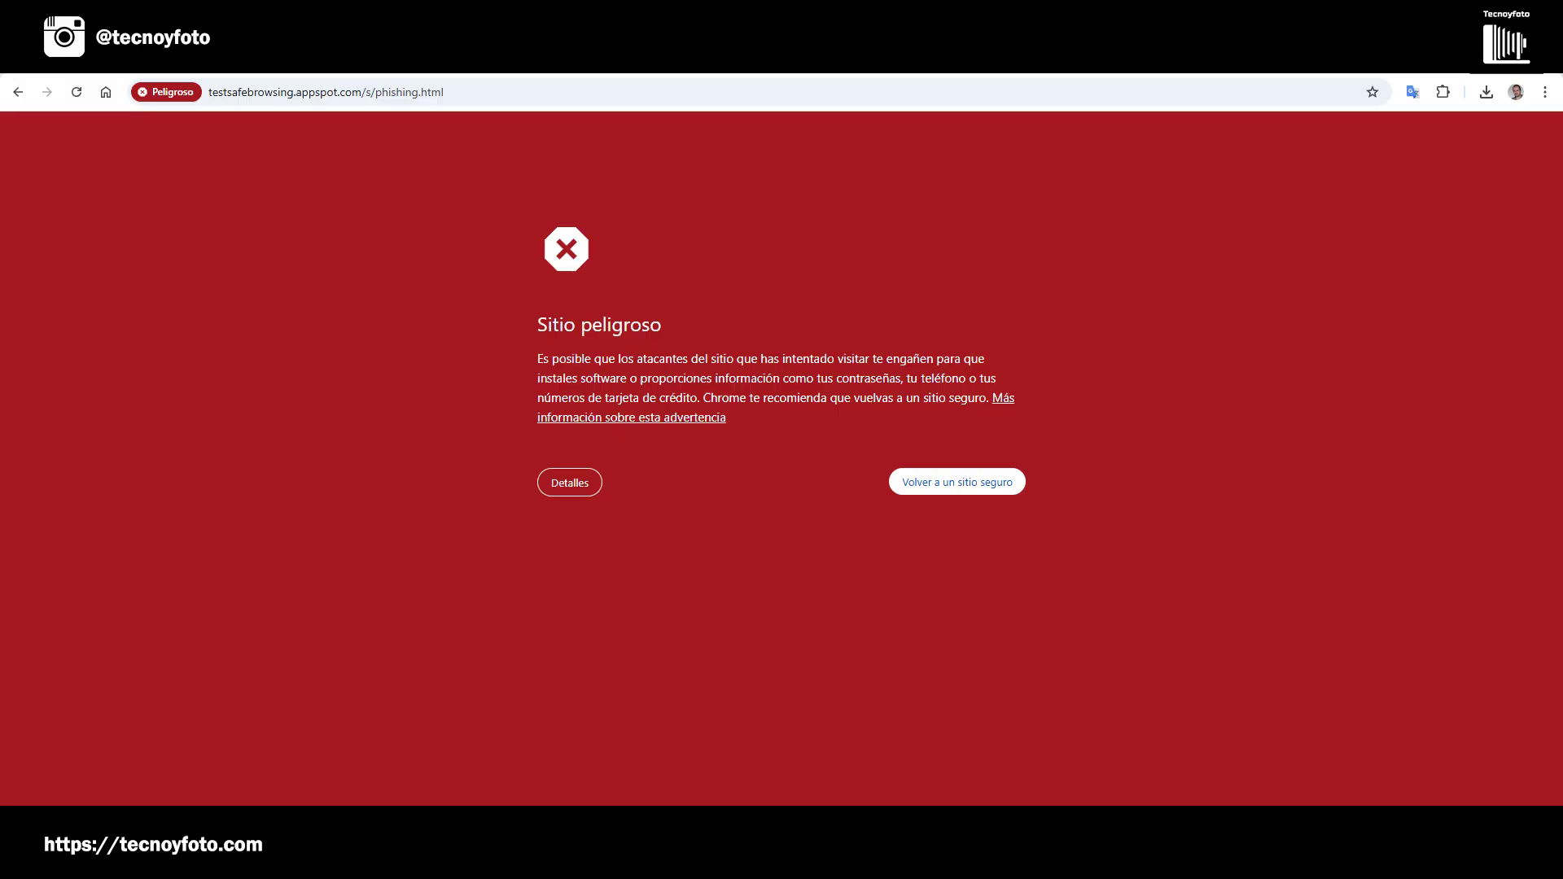